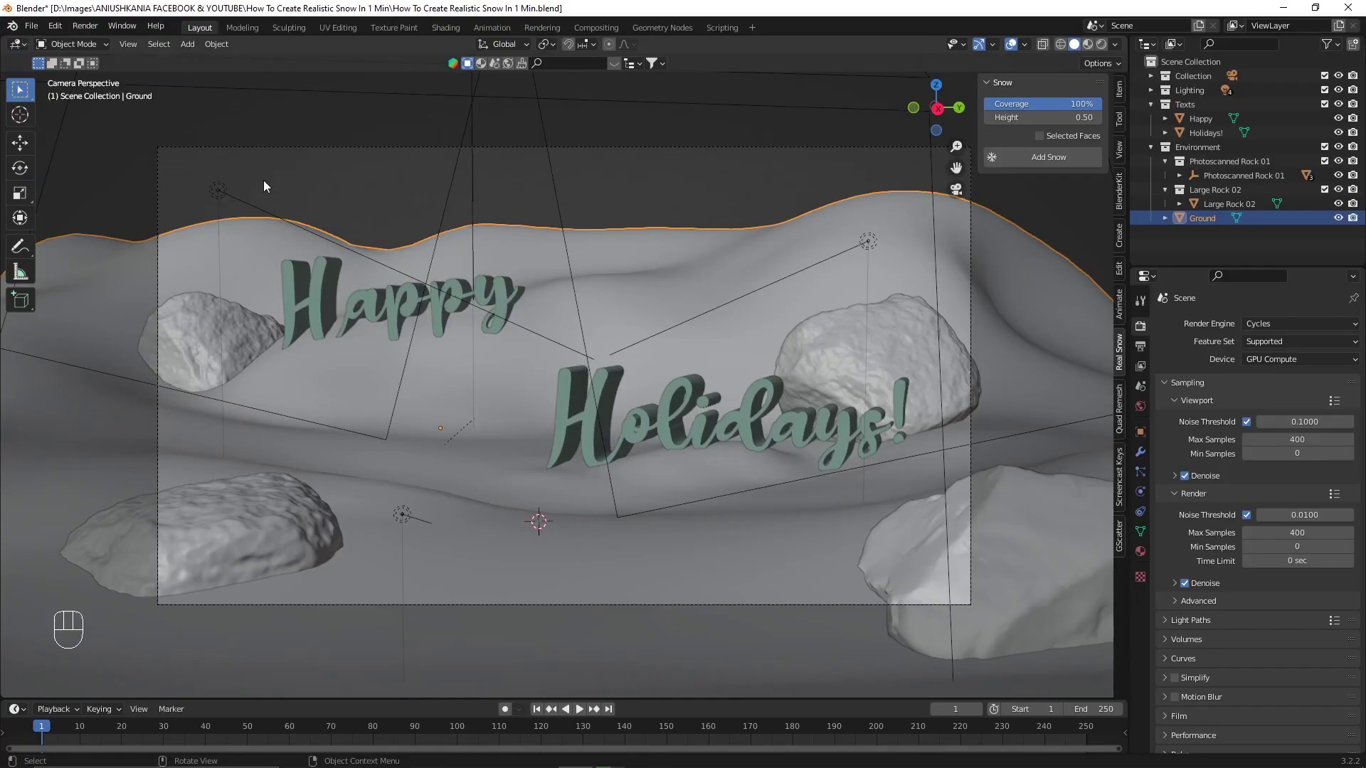
- Filter the add-on preferences by 'snow' and confirm the Real Snow add-on is enabled
left_click(54, 25)
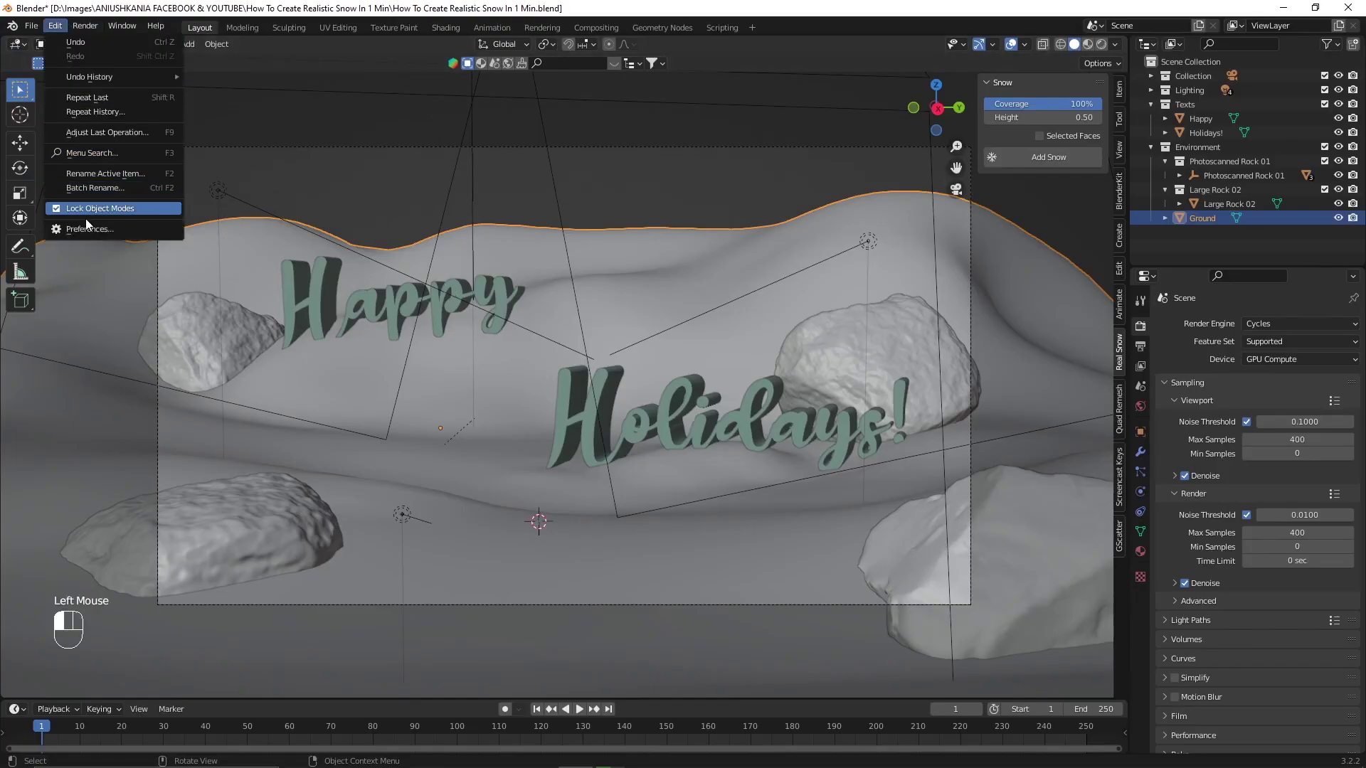
left_click(120, 227)
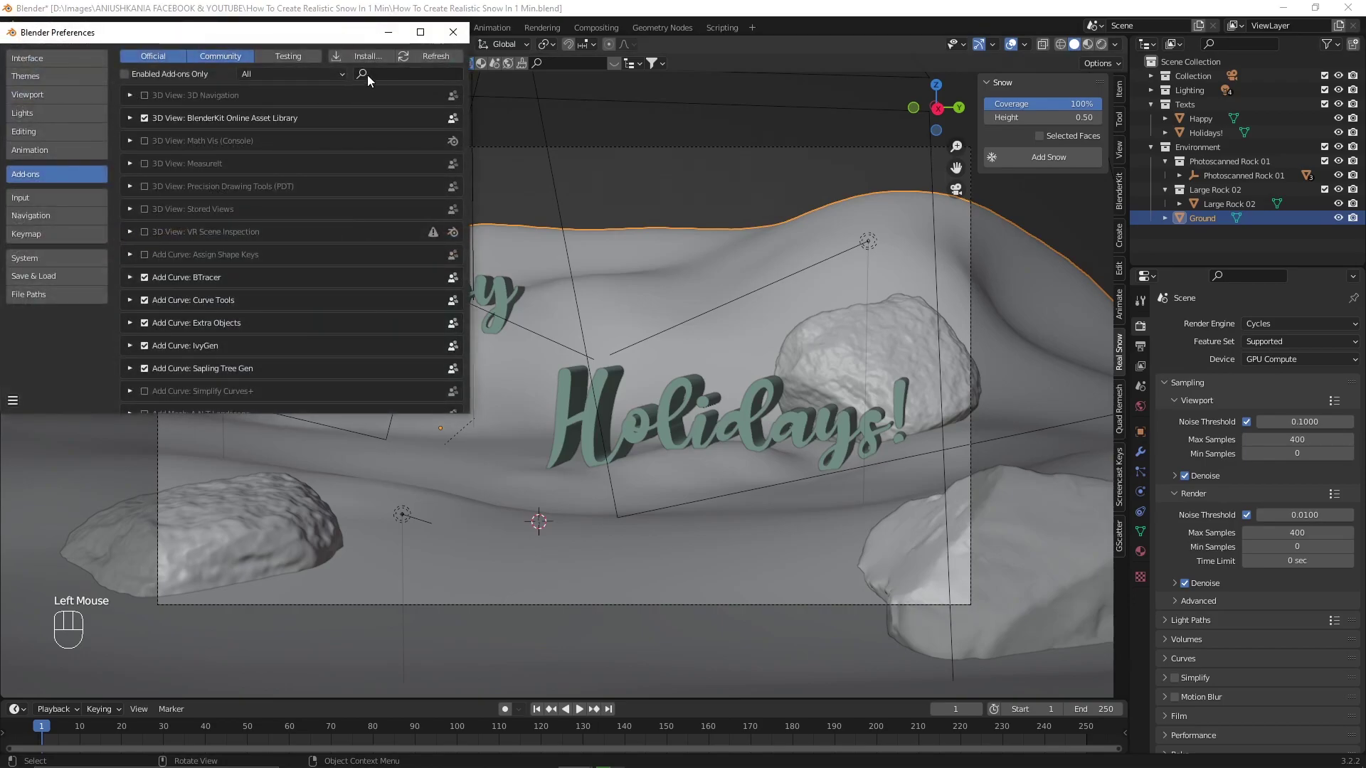
type("snow")
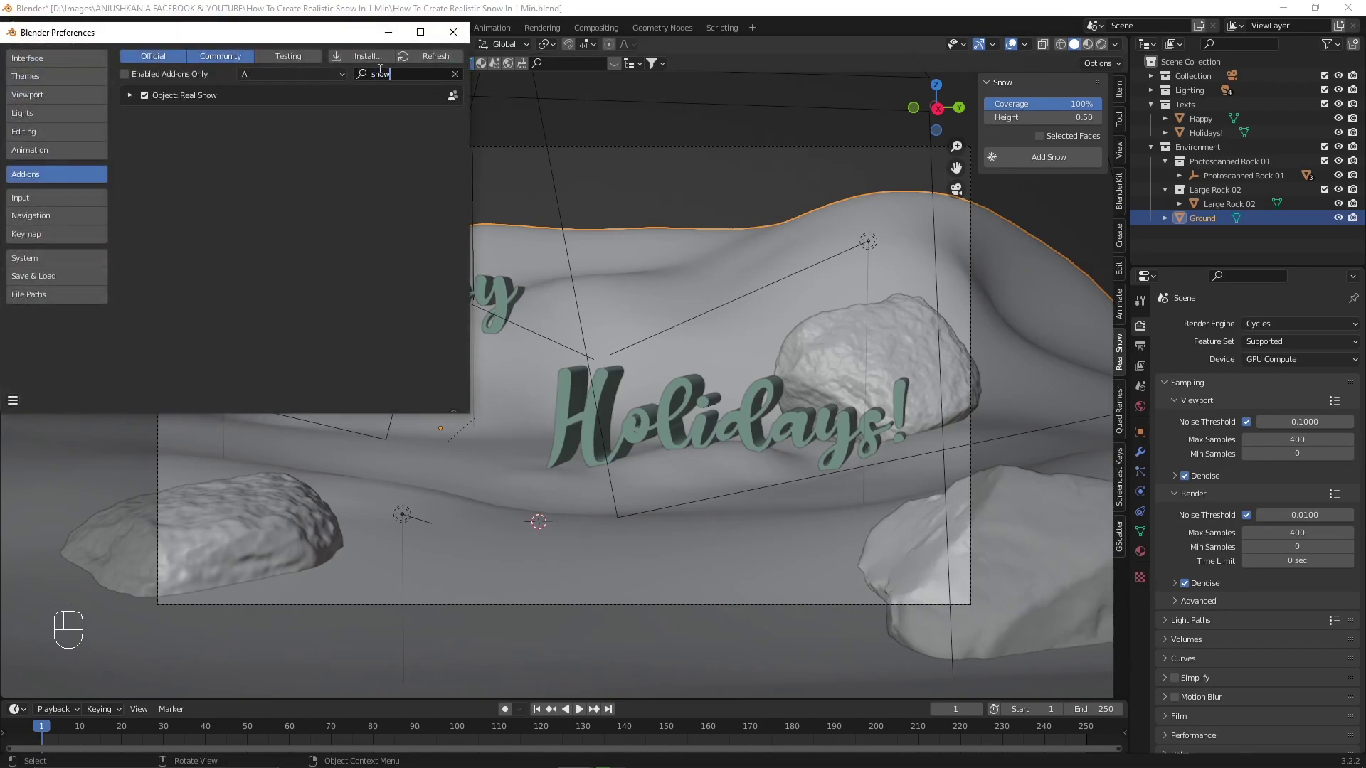
left_click(128, 96)
left_click(128, 95)
- Close Preferences and set Real Snow to 100% coverage and 0.70 height
left_click(444, 38)
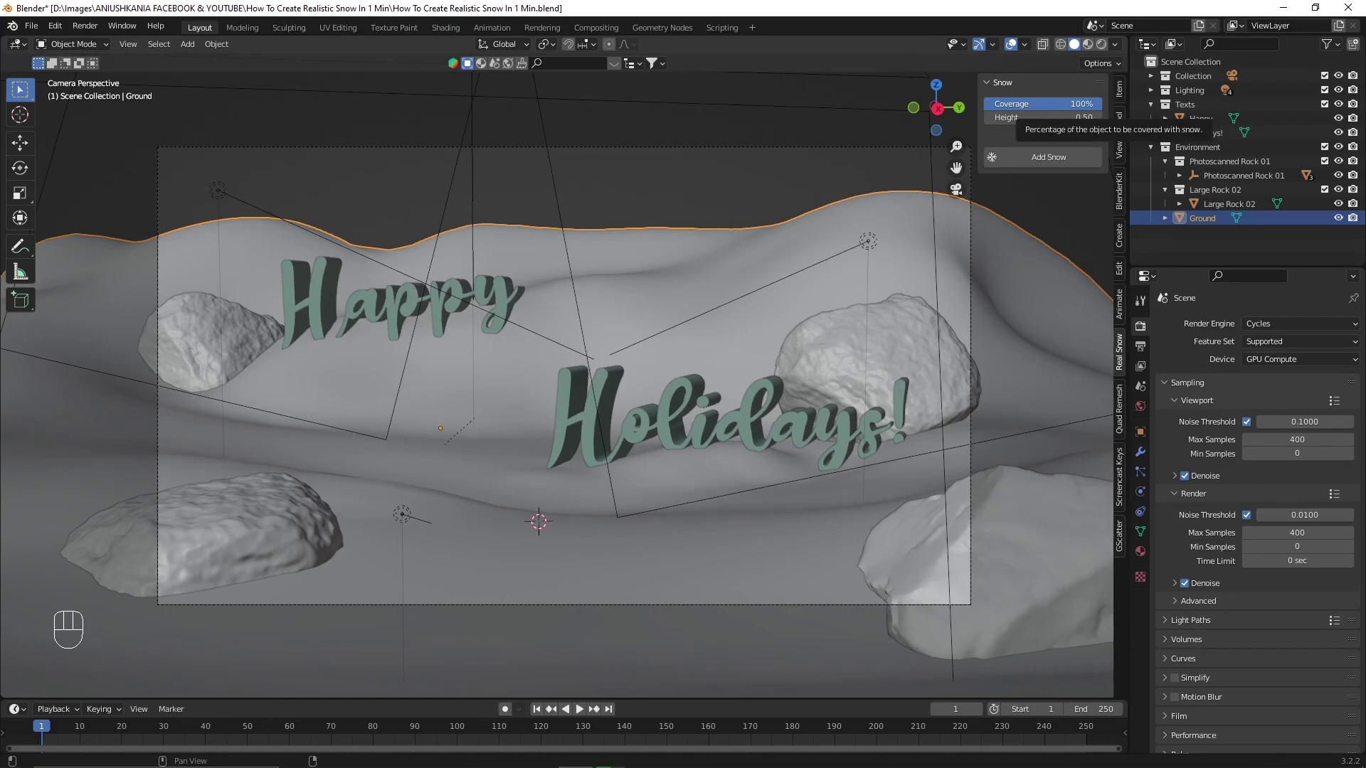
mouse_move(1043, 106)
left_mouse_down()
mouse_move(987, 106)
mouse_move(1102, 105)
left_mouse_up()
left_click(1073, 118)
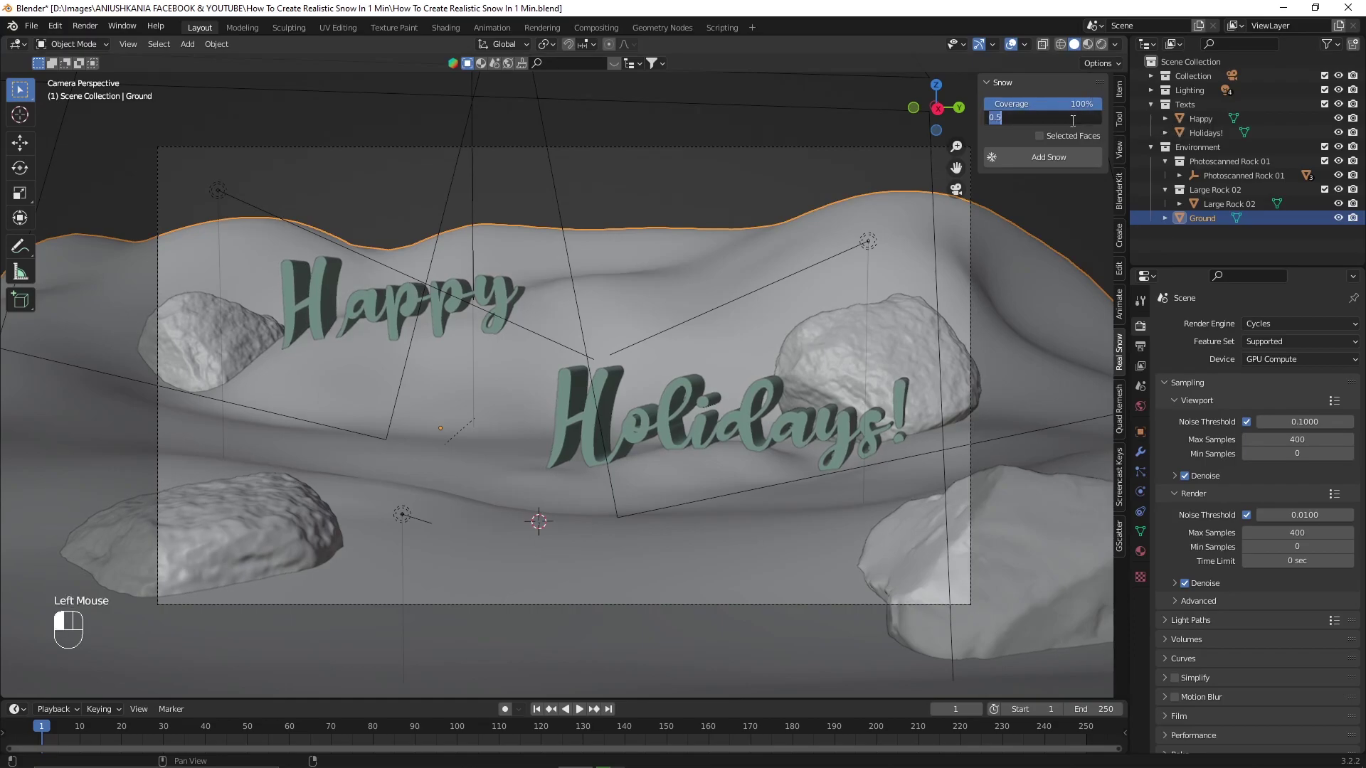
type("0")
key("Return")
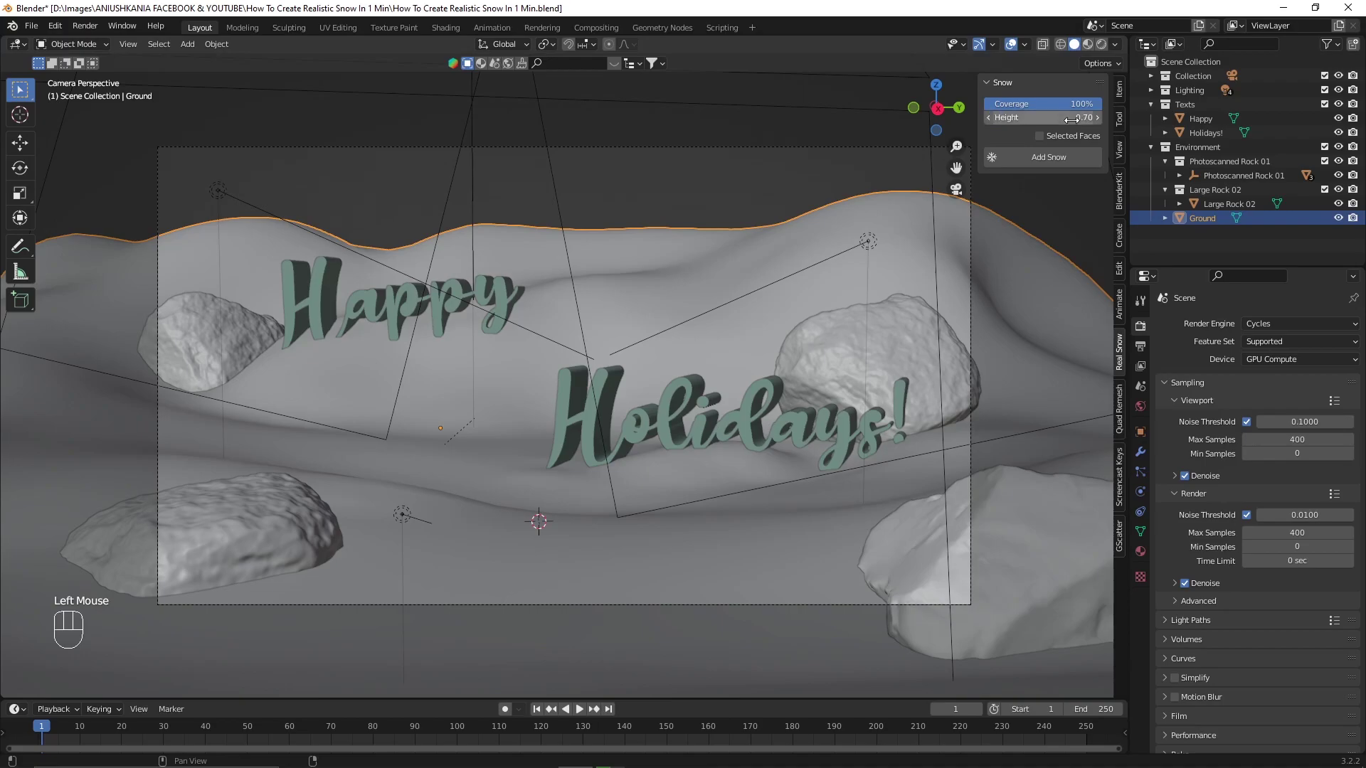
- Select the Happy text and zoom the view in on it
left_click(397, 302)
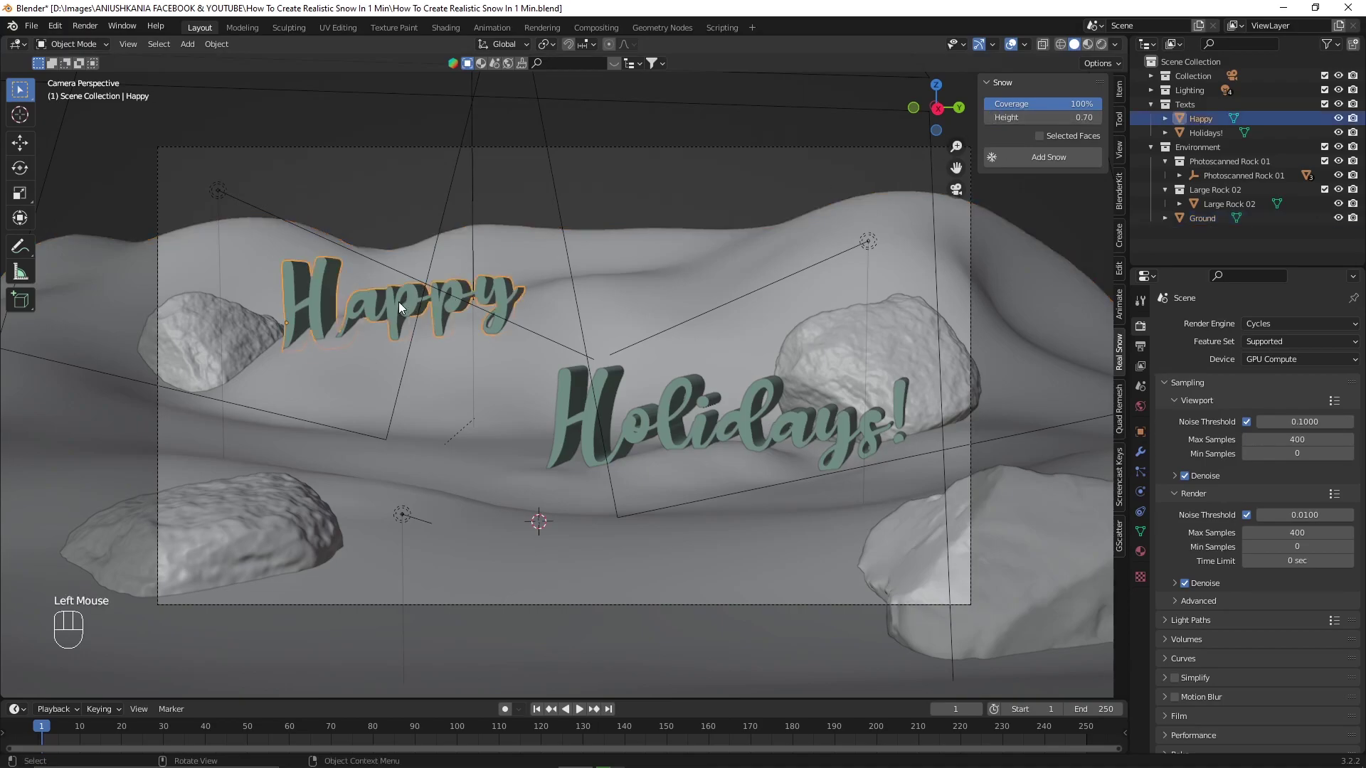
middle_click_drag(398, 302, 405, 332)
scroll(393, 335, "up", 2)
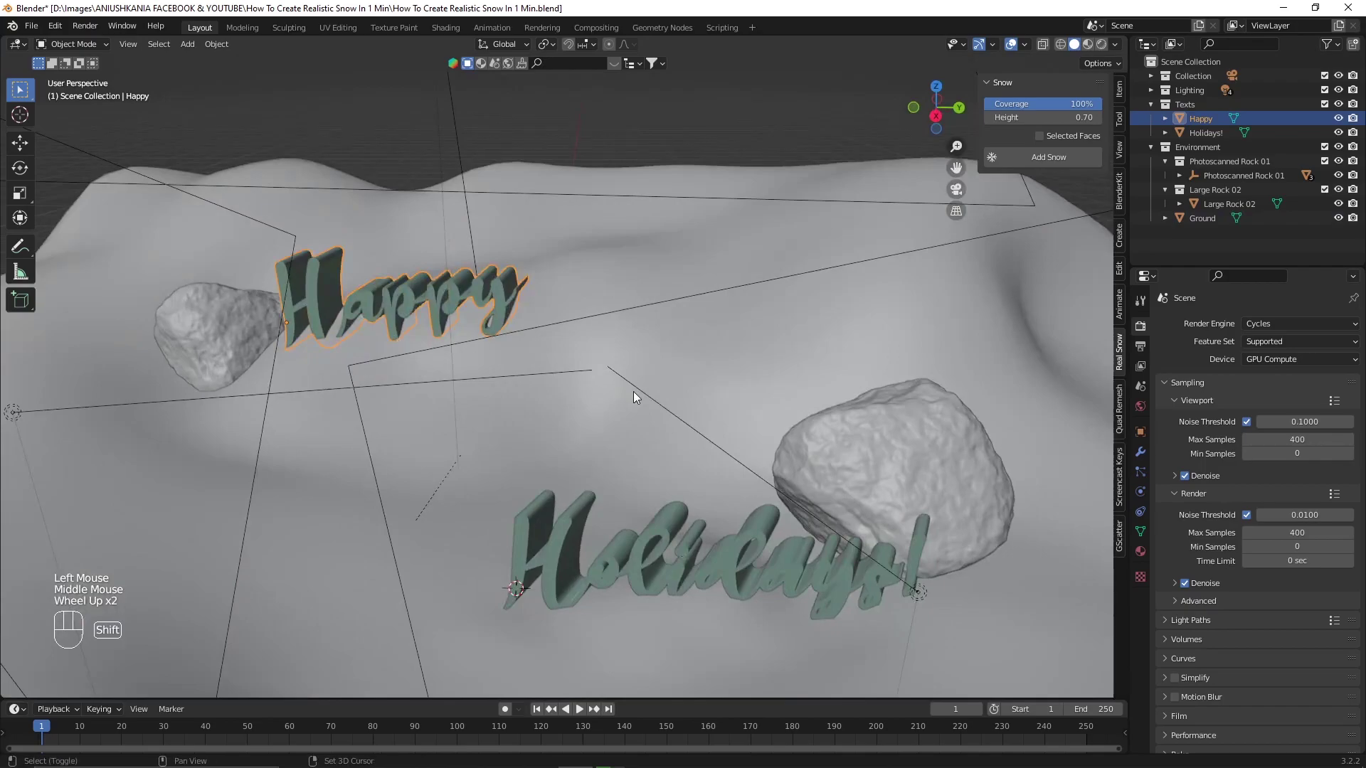
middle_click_drag(633, 391, 682, 343, "shift")
scroll(584, 399, "up", 2)
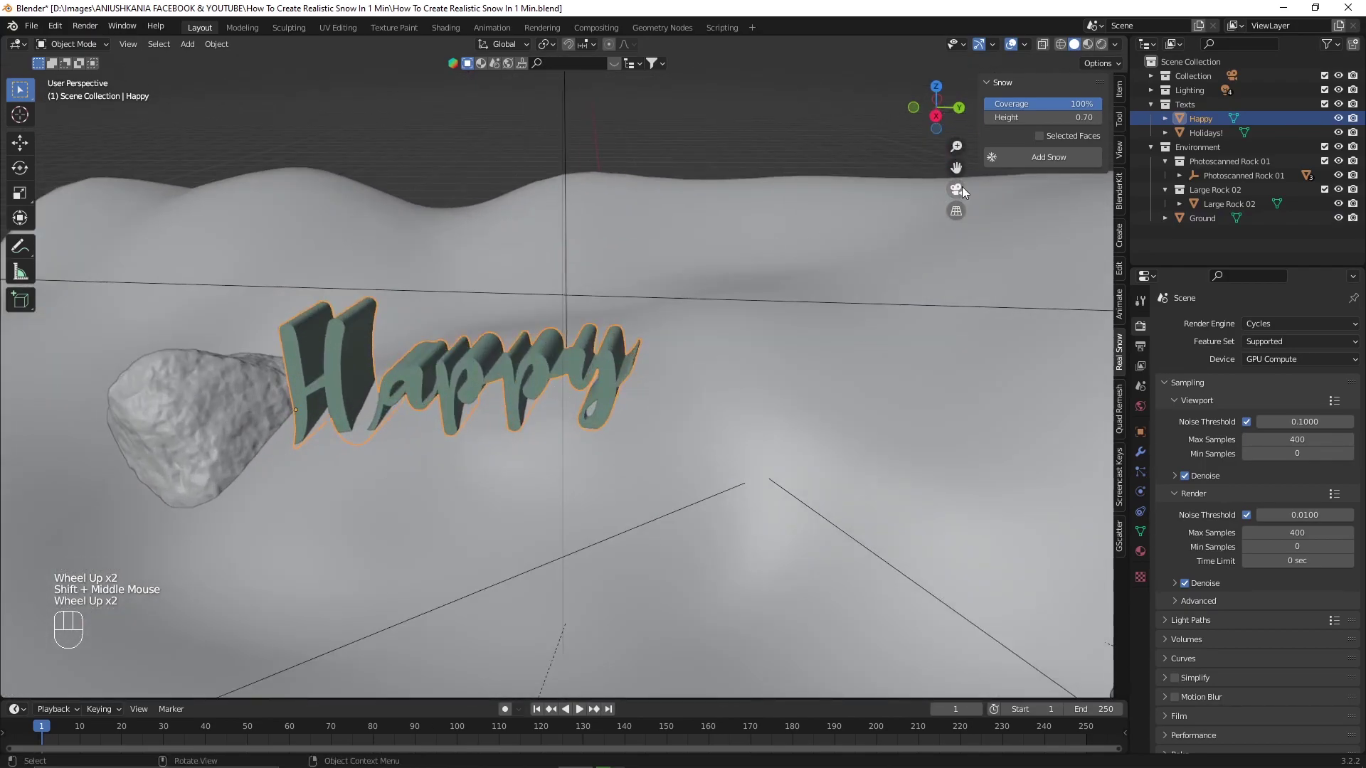
- Add a snow layer to the Happy text and orbit to inspect it
left_click(1022, 162)
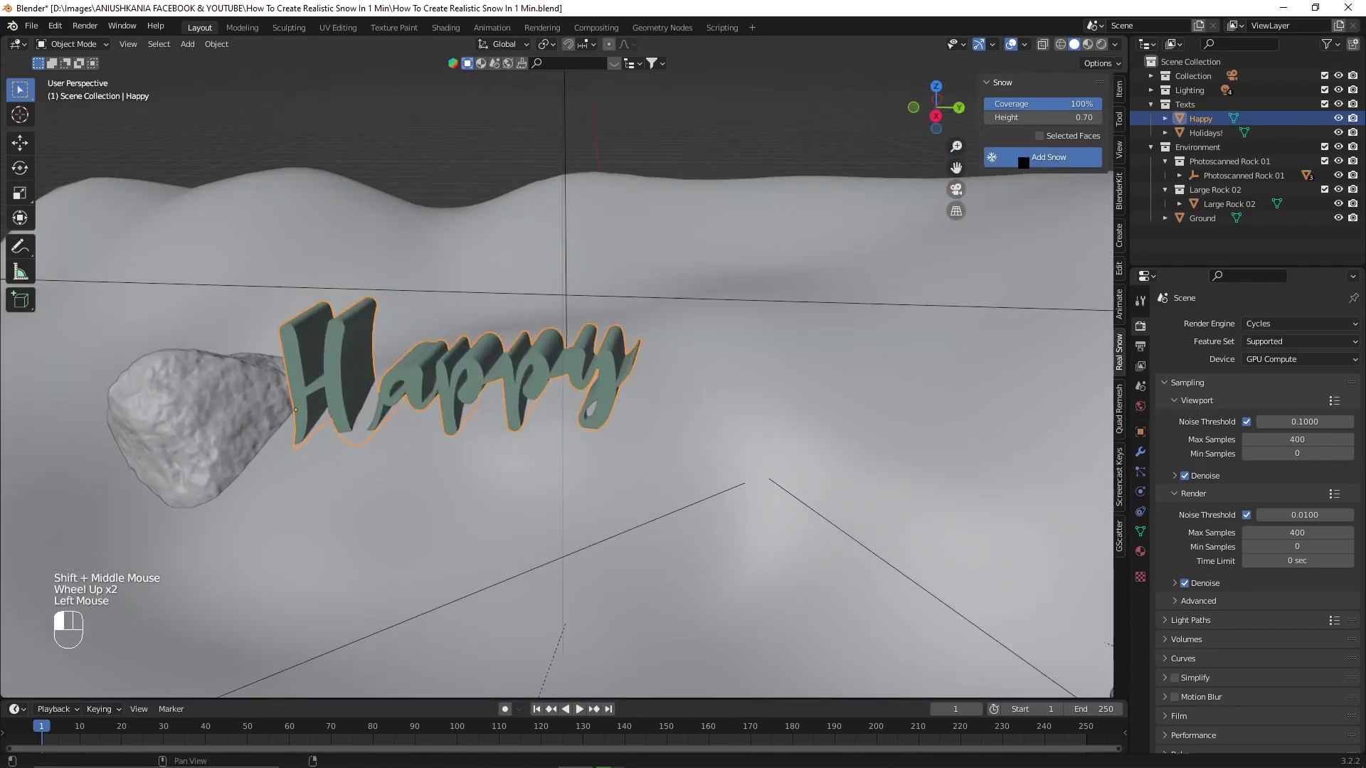
scroll(547, 335, "up", 2)
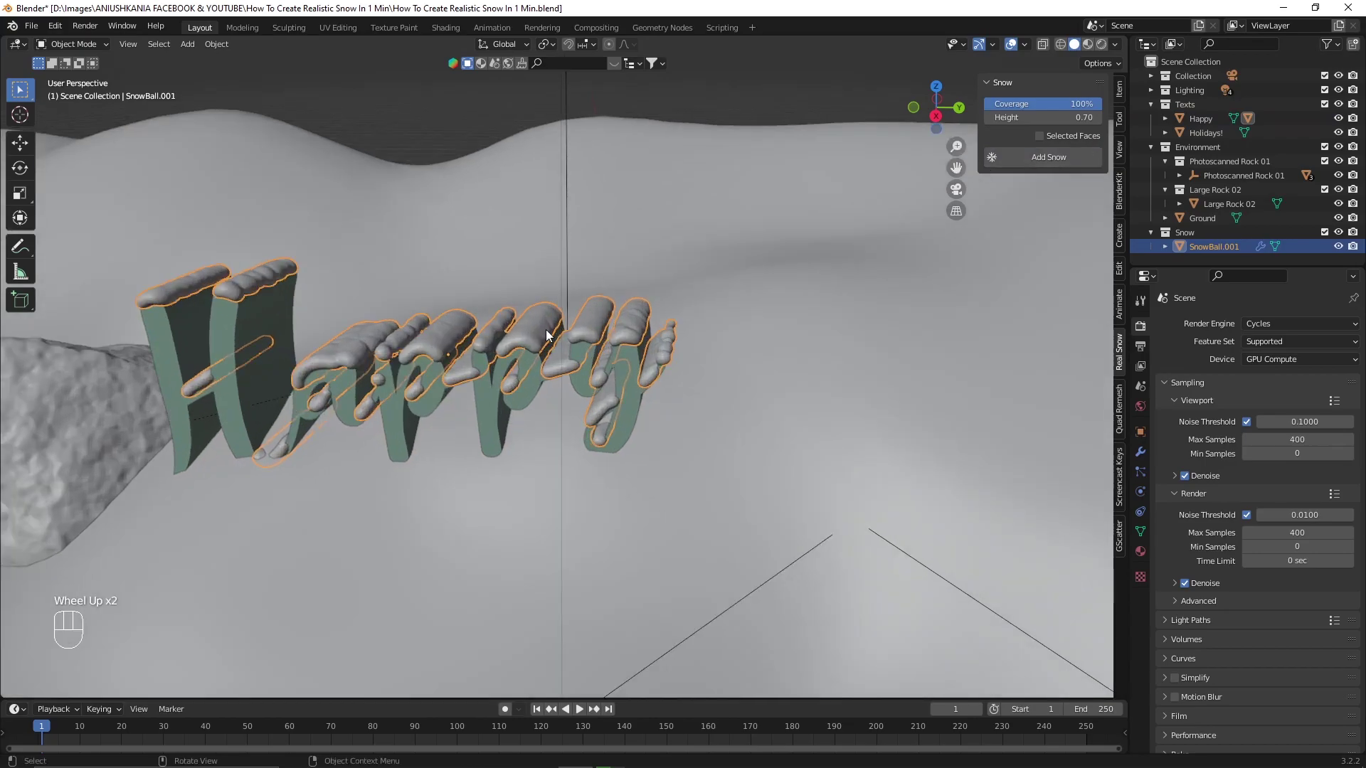
mouse_move(546, 335)
middle_mouse_down()
mouse_move(571, 270)
mouse_move(748, 274)
mouse_move(727, 293)
mouse_move(682, 246)
middle_mouse_up()
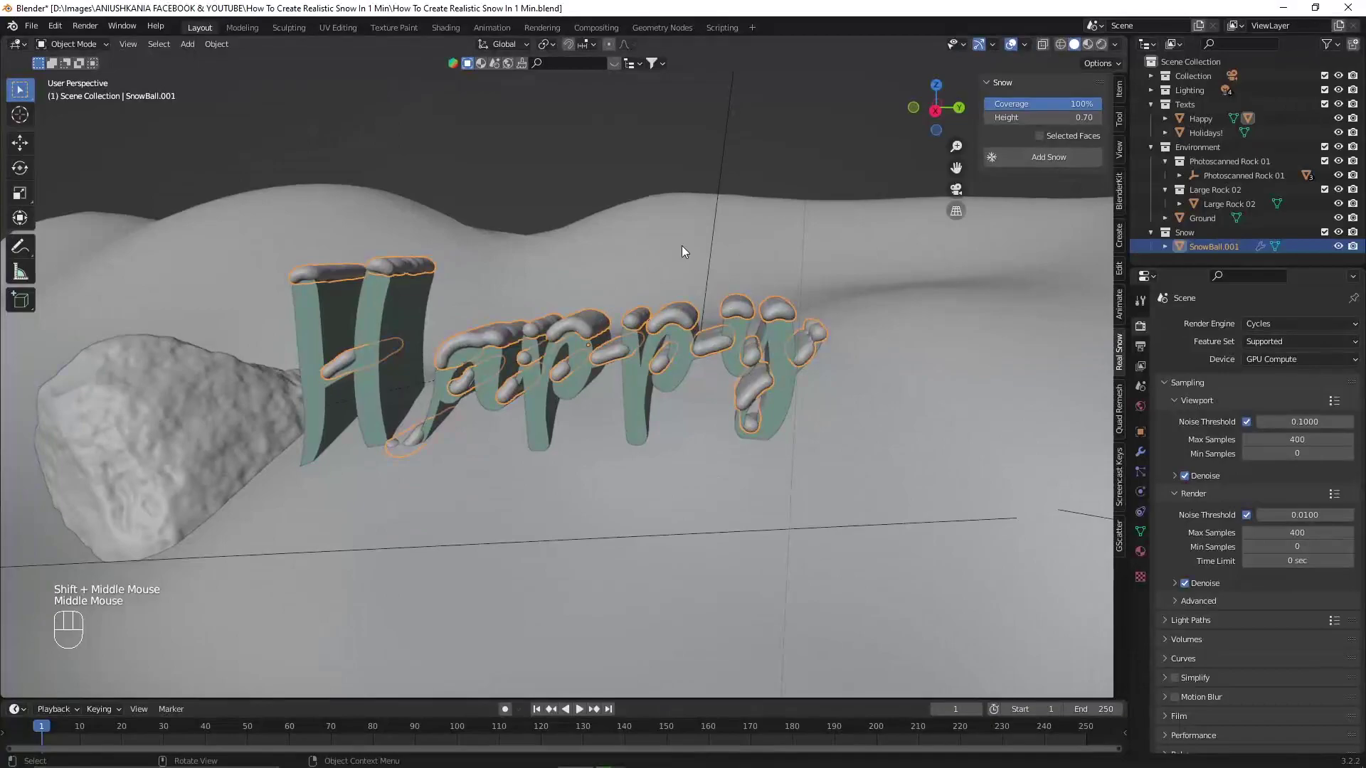
- Check the snow in a rendered camera view, return to Solid shading, and select Holidays!
key("z")
left_click(681, 165)
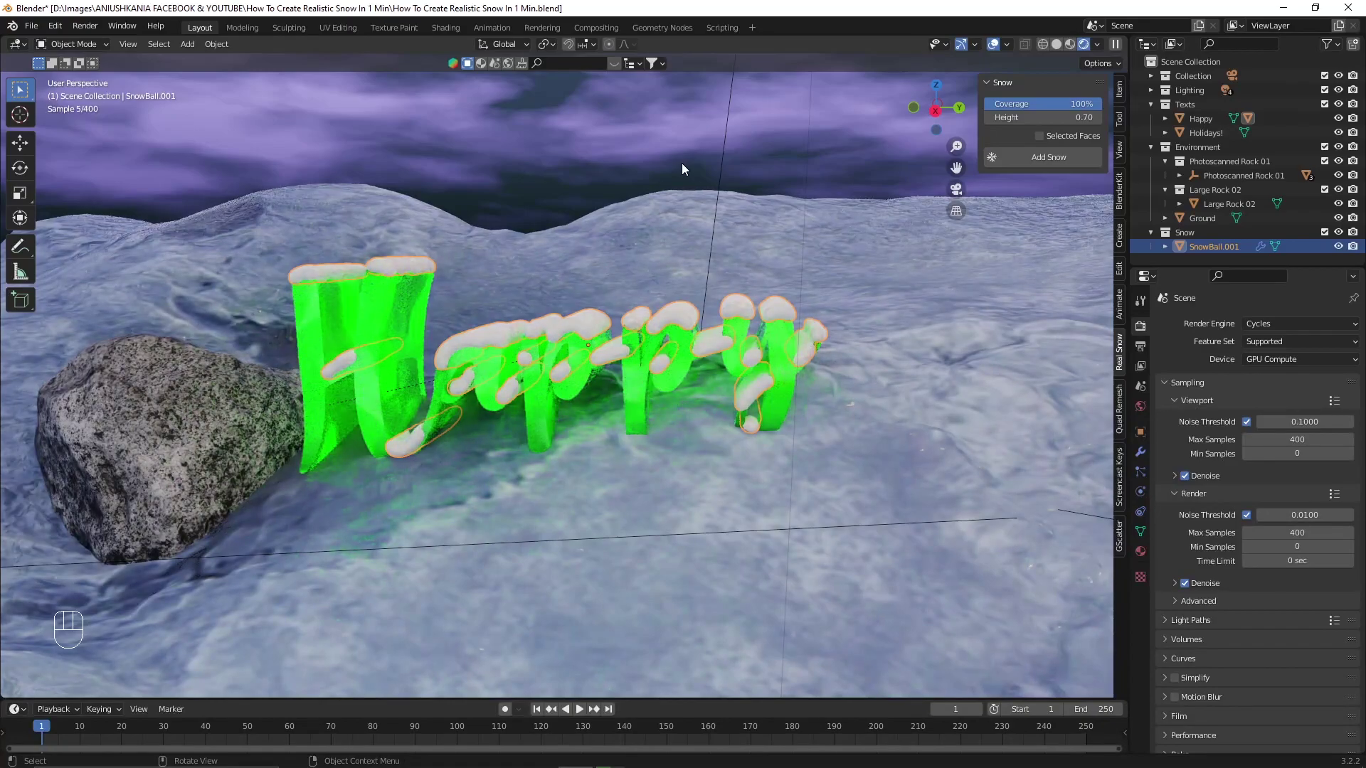
left_click(682, 168)
key("KP_0")
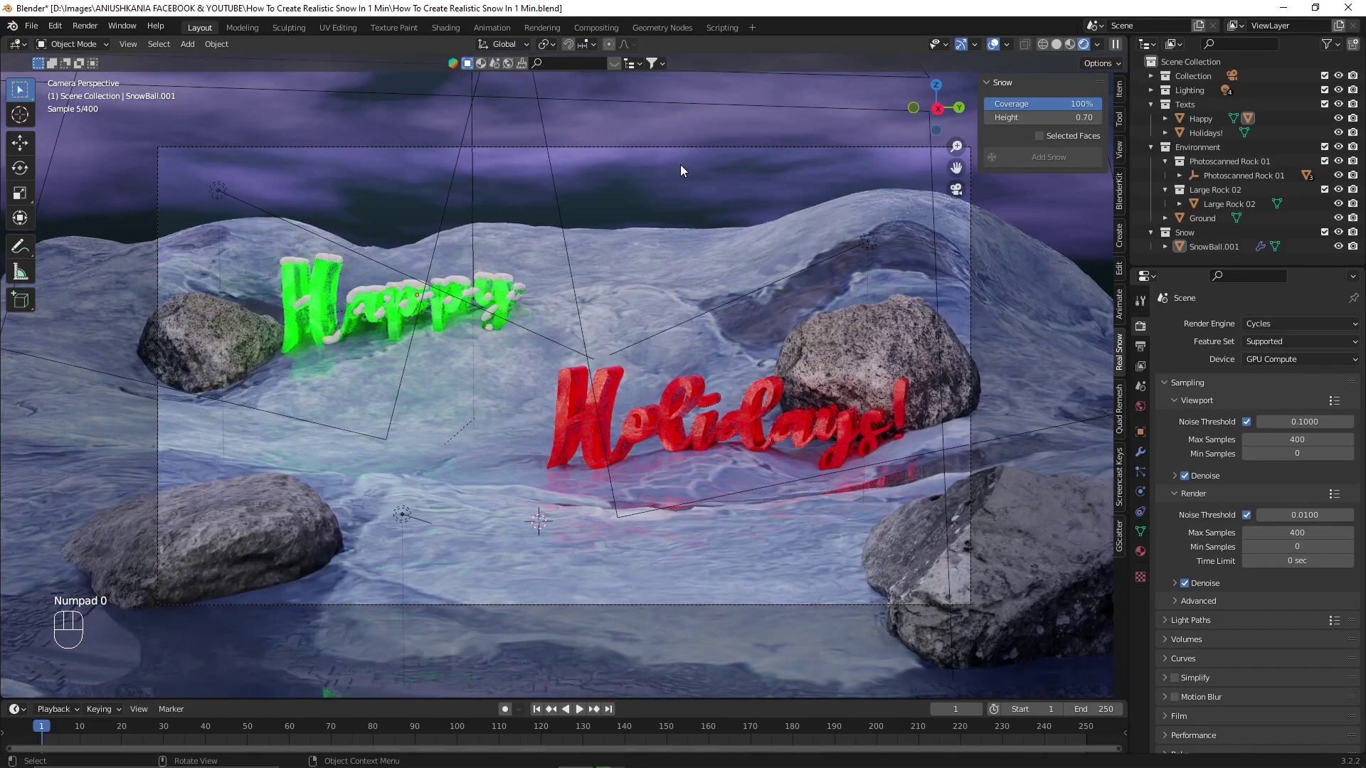
key("z")
left_click(790, 207)
double_click(689, 410)
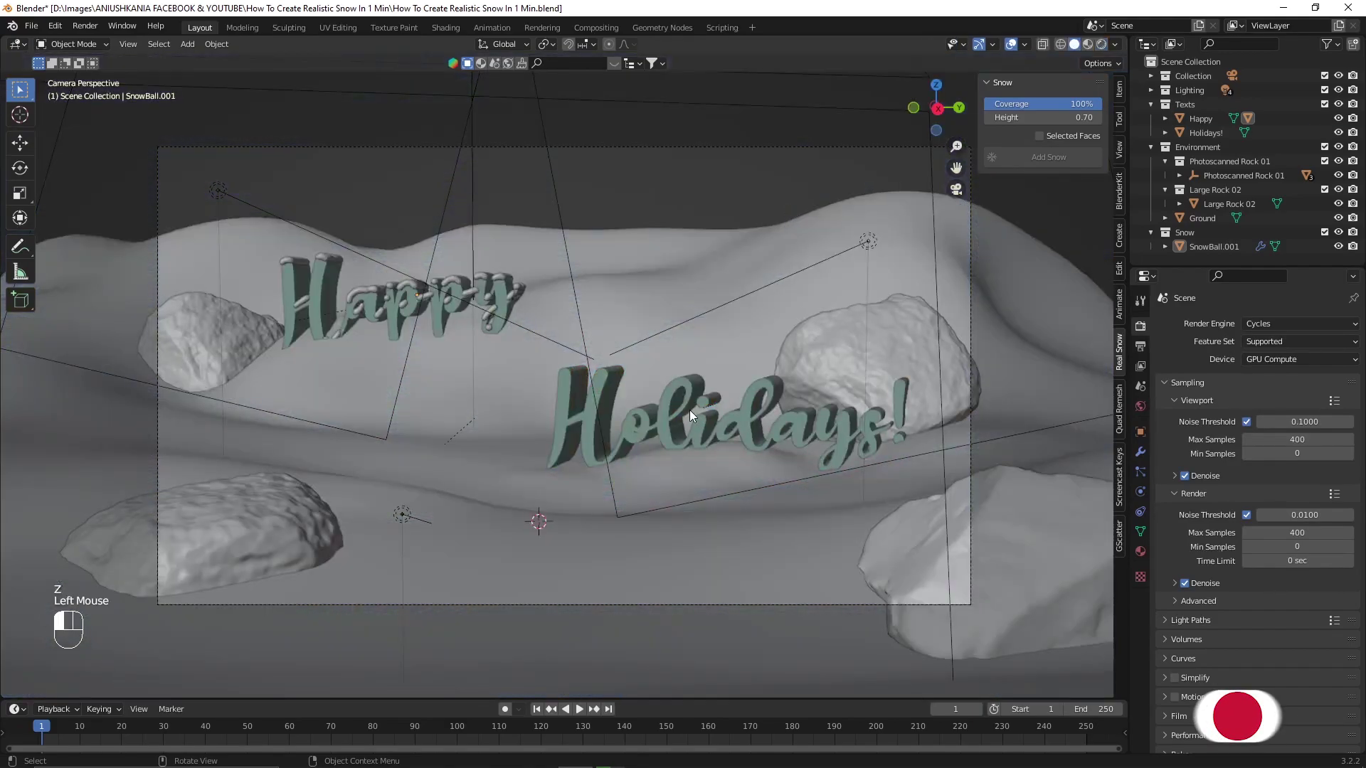
- Add snow to the Holidays! text, then select the rock behind it
left_click(1055, 156)
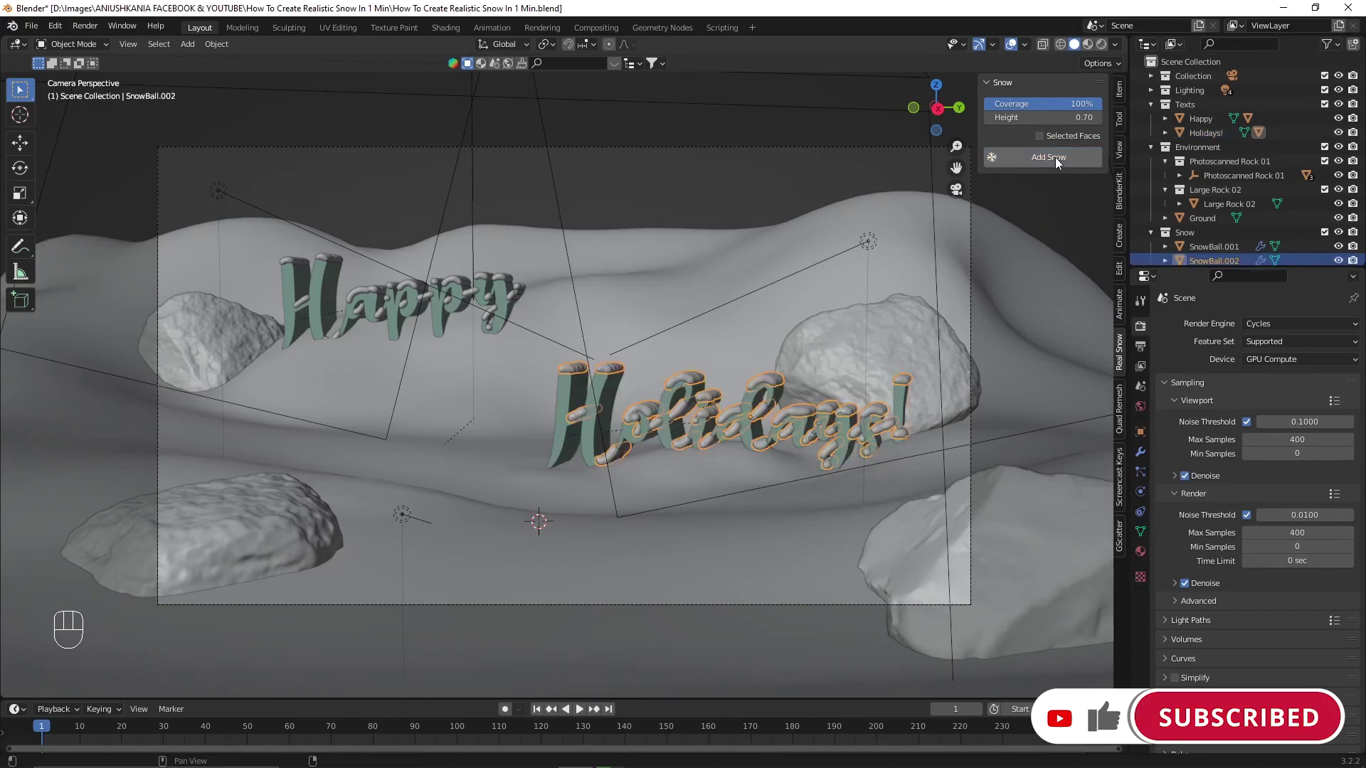
mouse_move(791, 460)
middle_mouse_down()
mouse_move(788, 479)
mouse_move(763, 356)
middle_mouse_up()
scroll(754, 251, "up", 3)
left_click(764, 216)
mouse_move(764, 216)
middle_mouse_down()
mouse_move(819, 223)
mouse_move(889, 304)
middle_mouse_up()
left_click(820, 224)
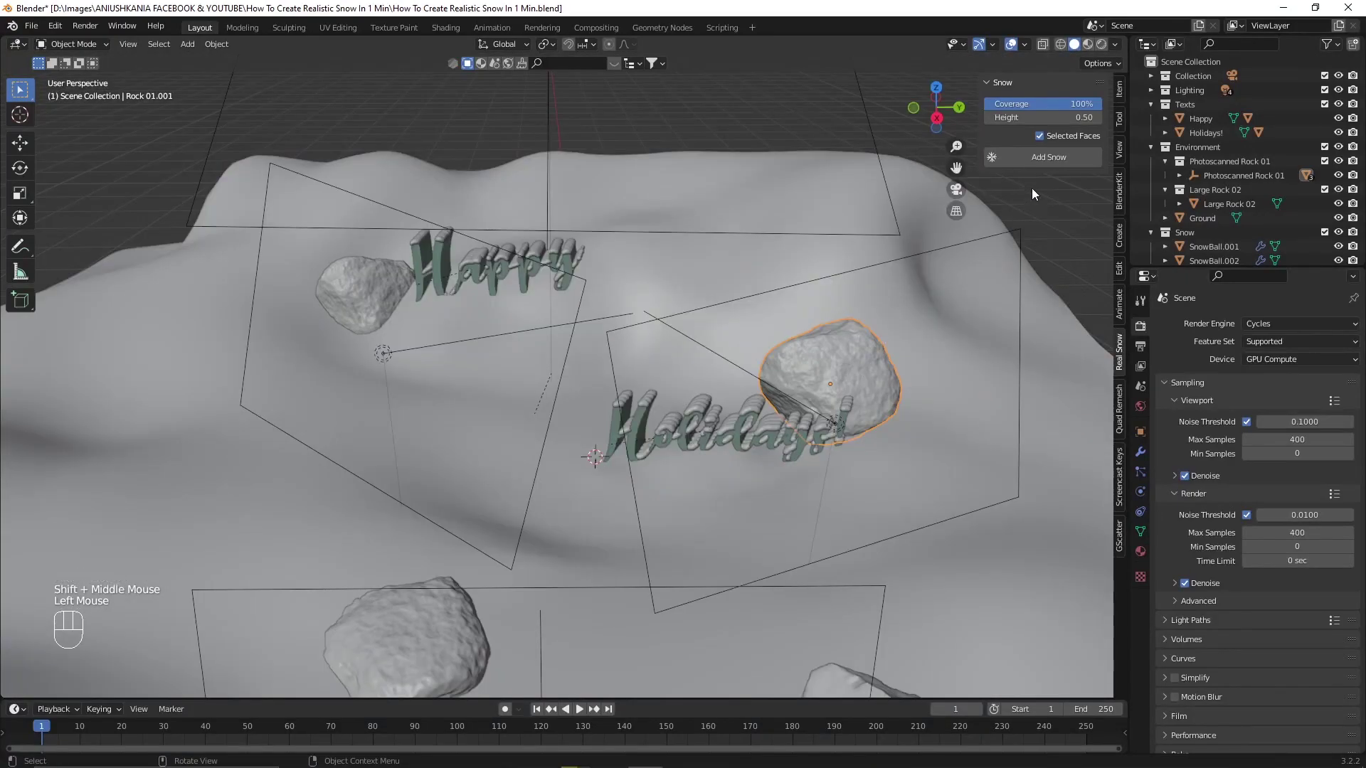
- Give the rock behind Holidays! snow at 80% coverage with Selected Faces turned off
double_click(1062, 101)
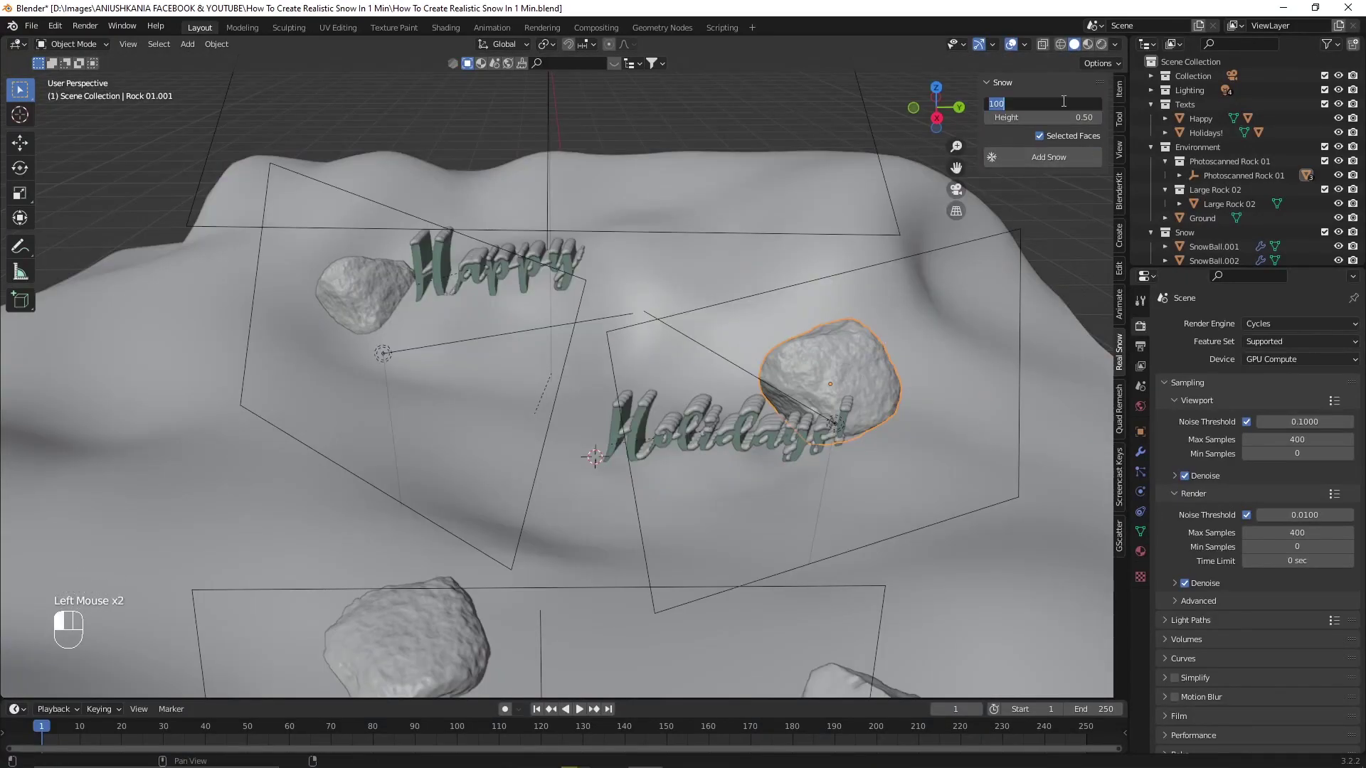
type("80")
key("Return")
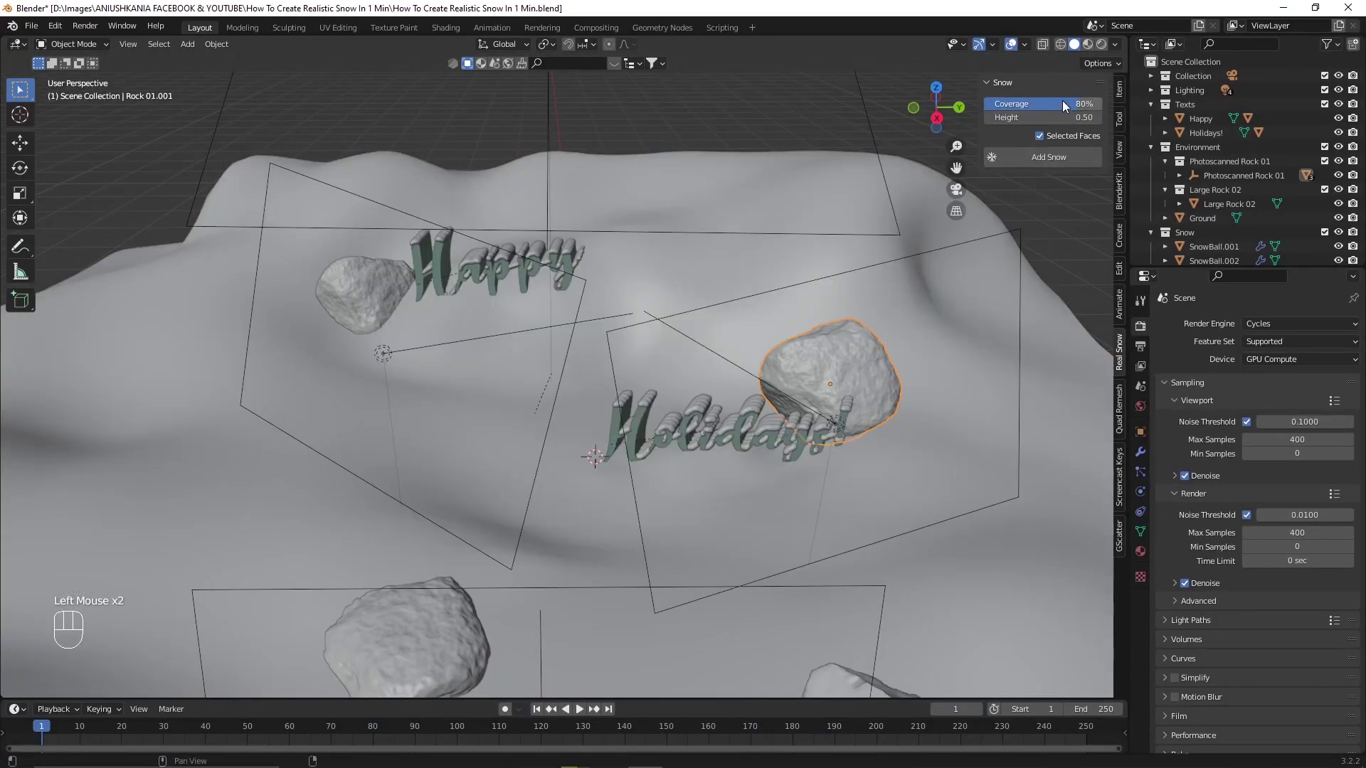
left_click(1055, 138)
left_click(848, 367)
left_click(1053, 157)
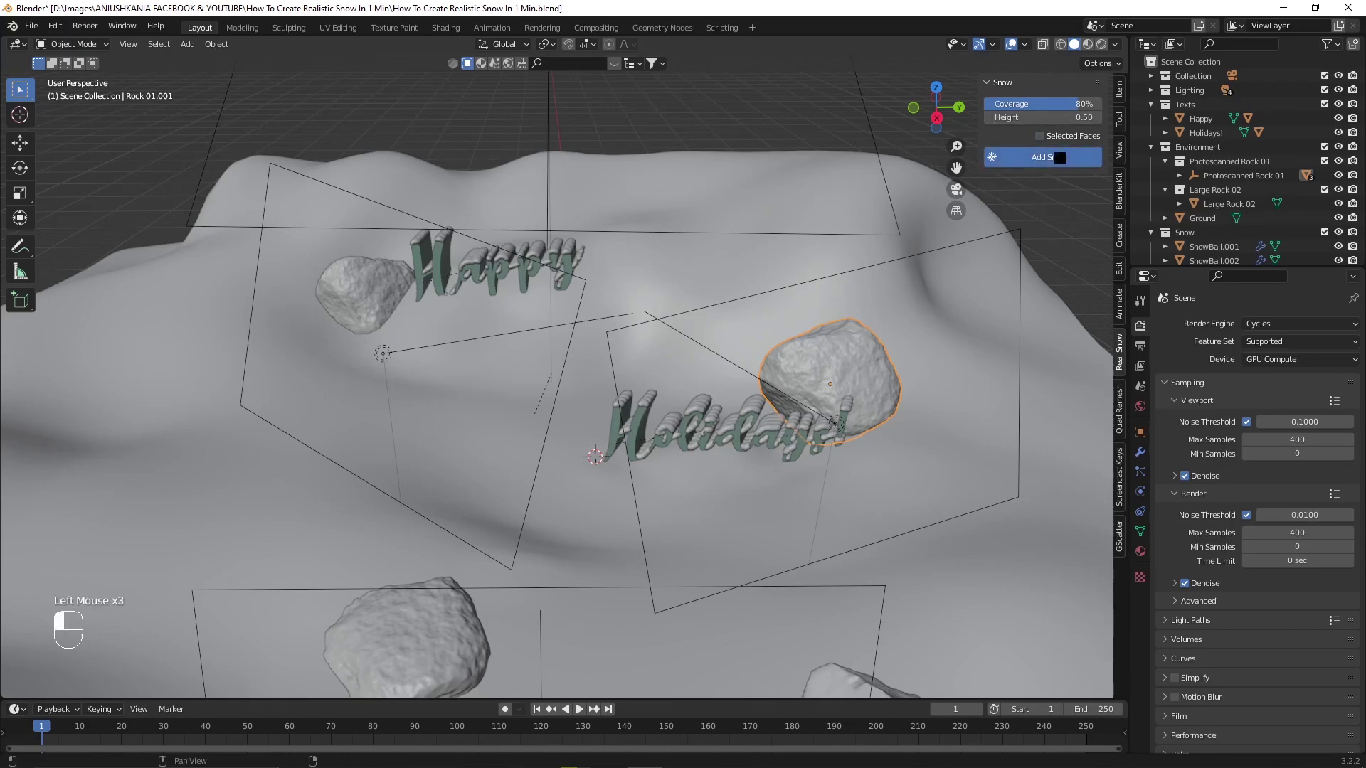
middle_click_drag(944, 405, 936, 388)
- Snow the rock beside Happy at 90% coverage and 0.75 height
left_click(327, 304)
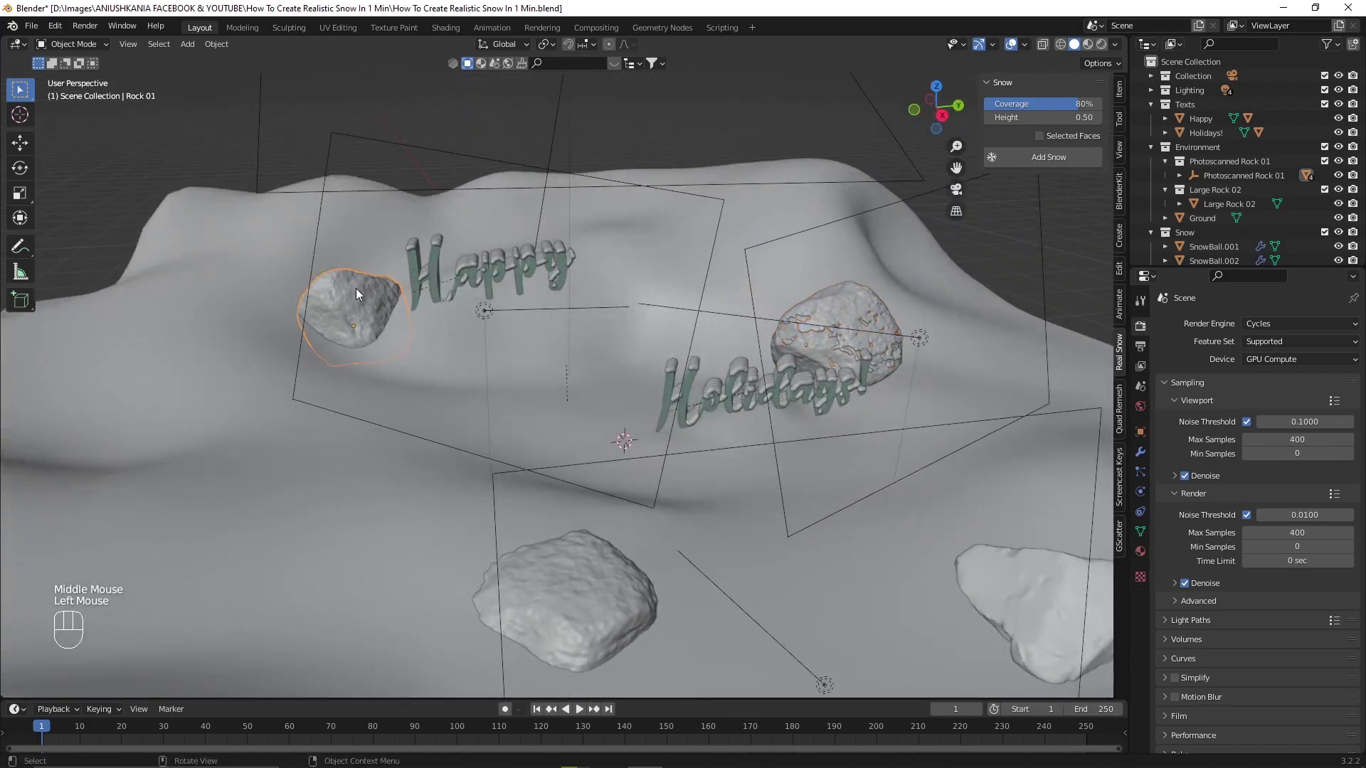
double_click(1077, 110)
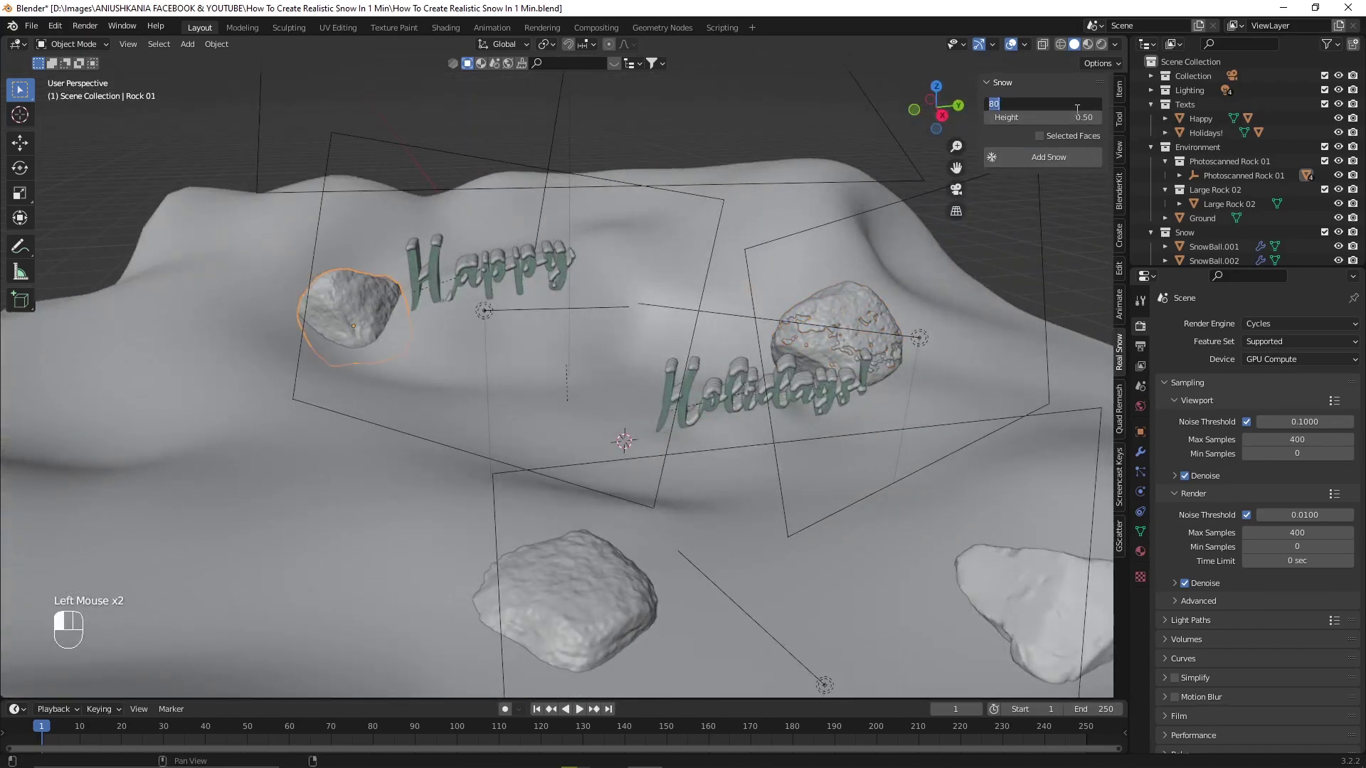
type("90")
key("Return")
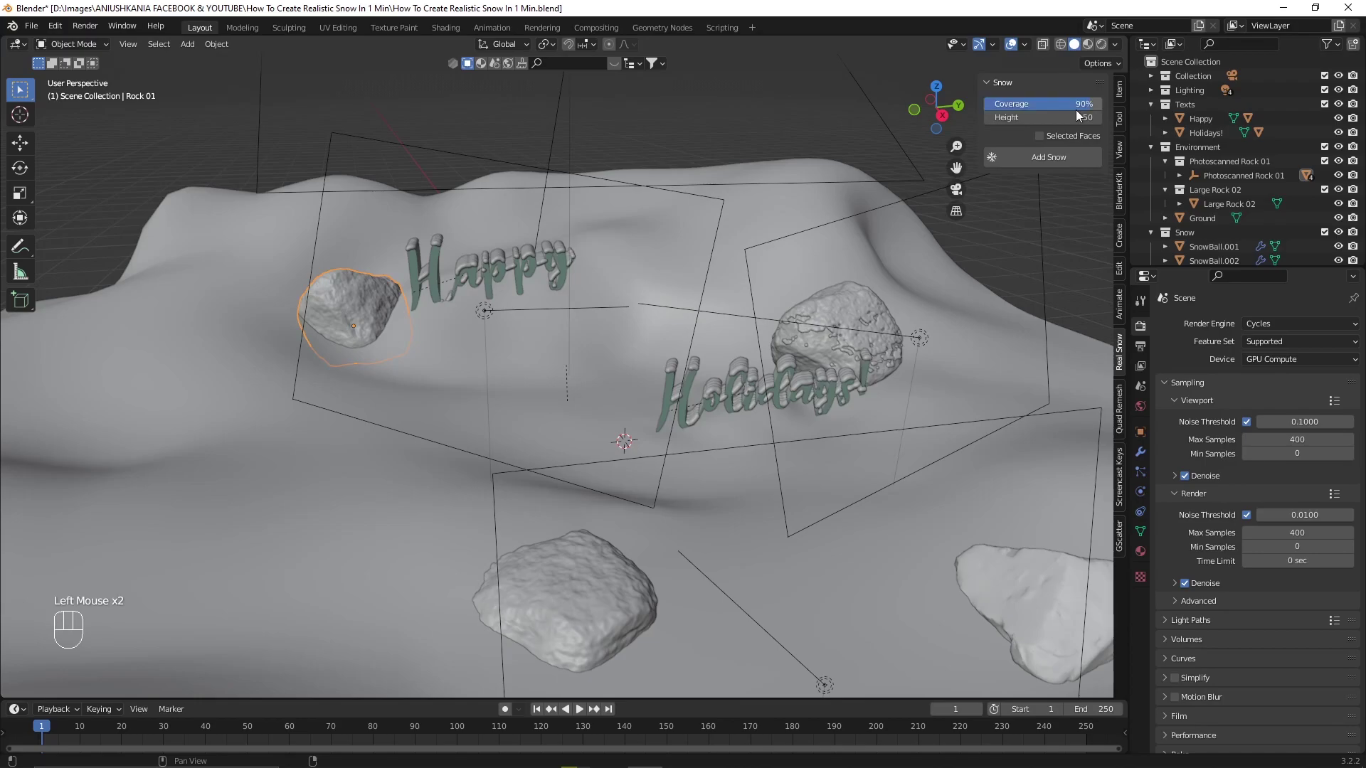
left_click(1076, 112)
type("0.7")
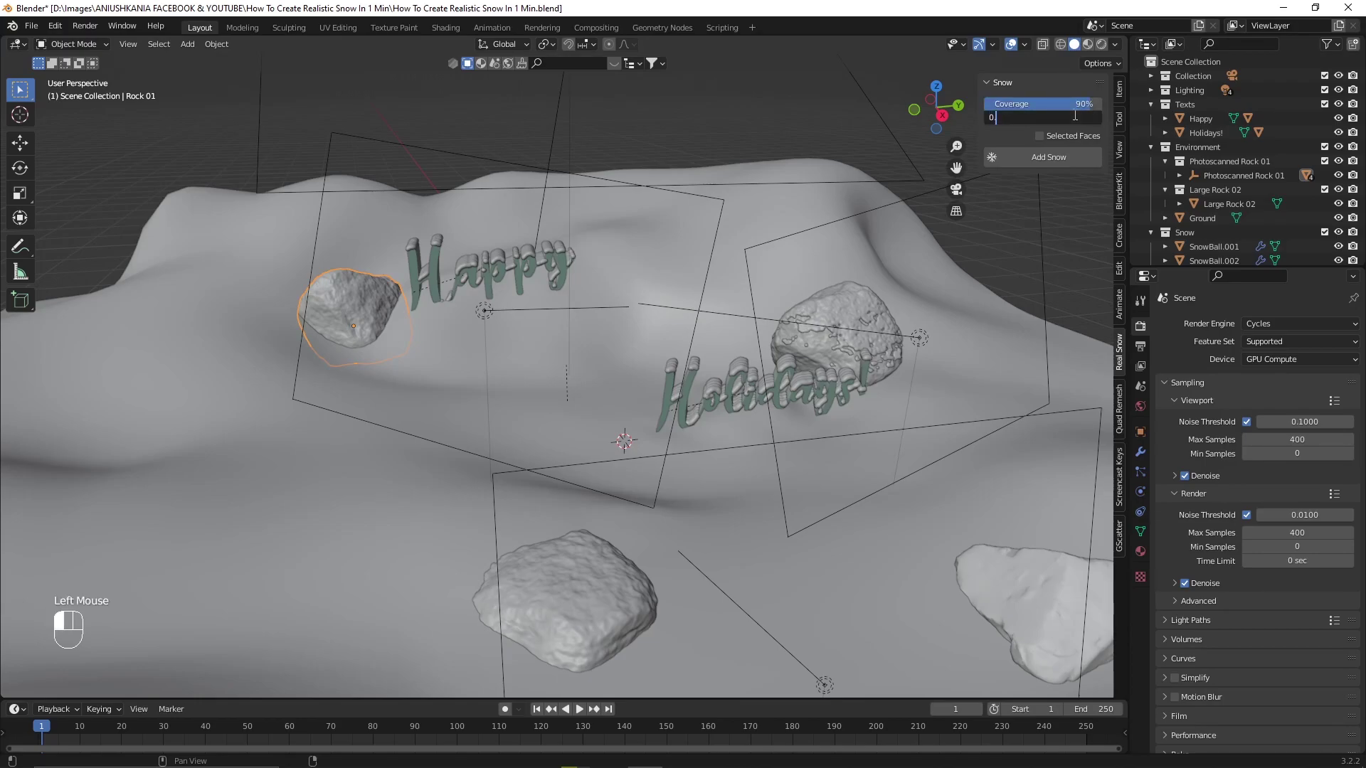
type("5")
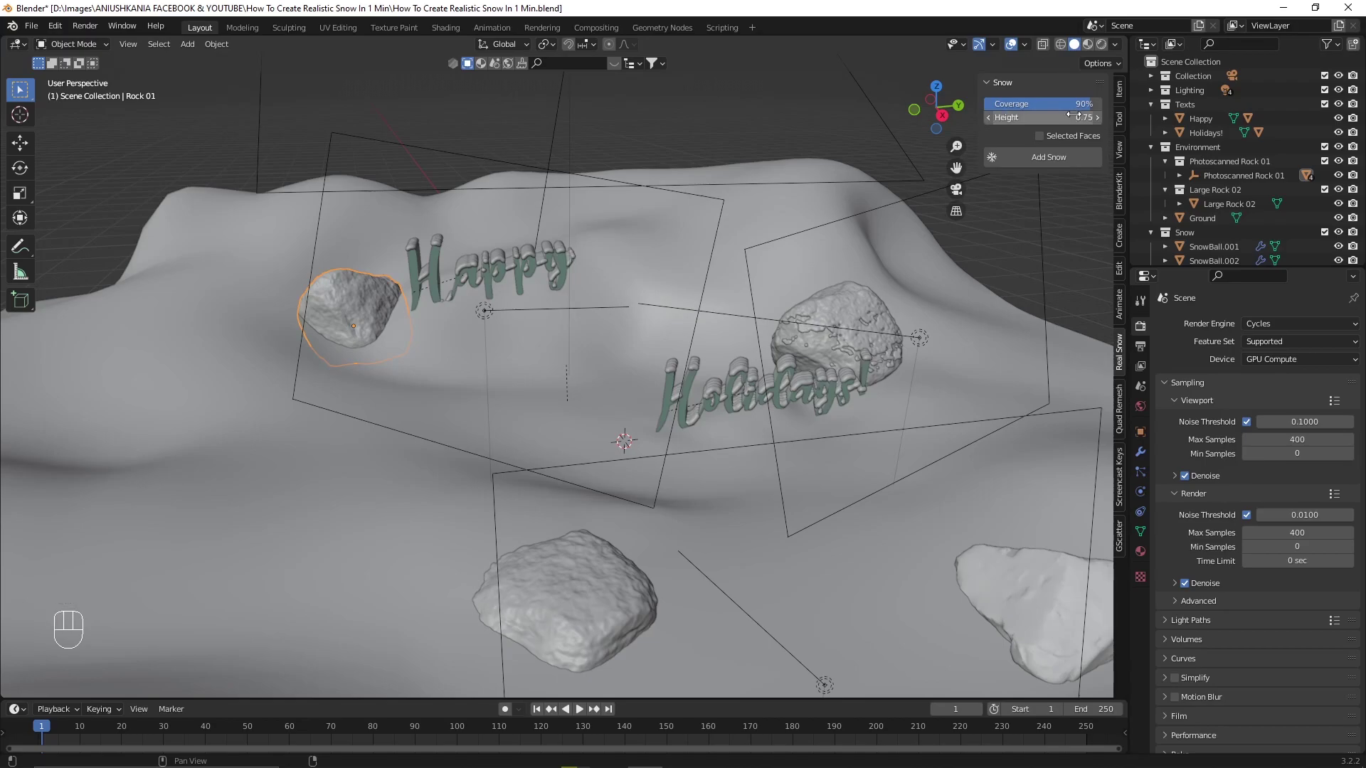
key("Return")
left_click(1086, 159)
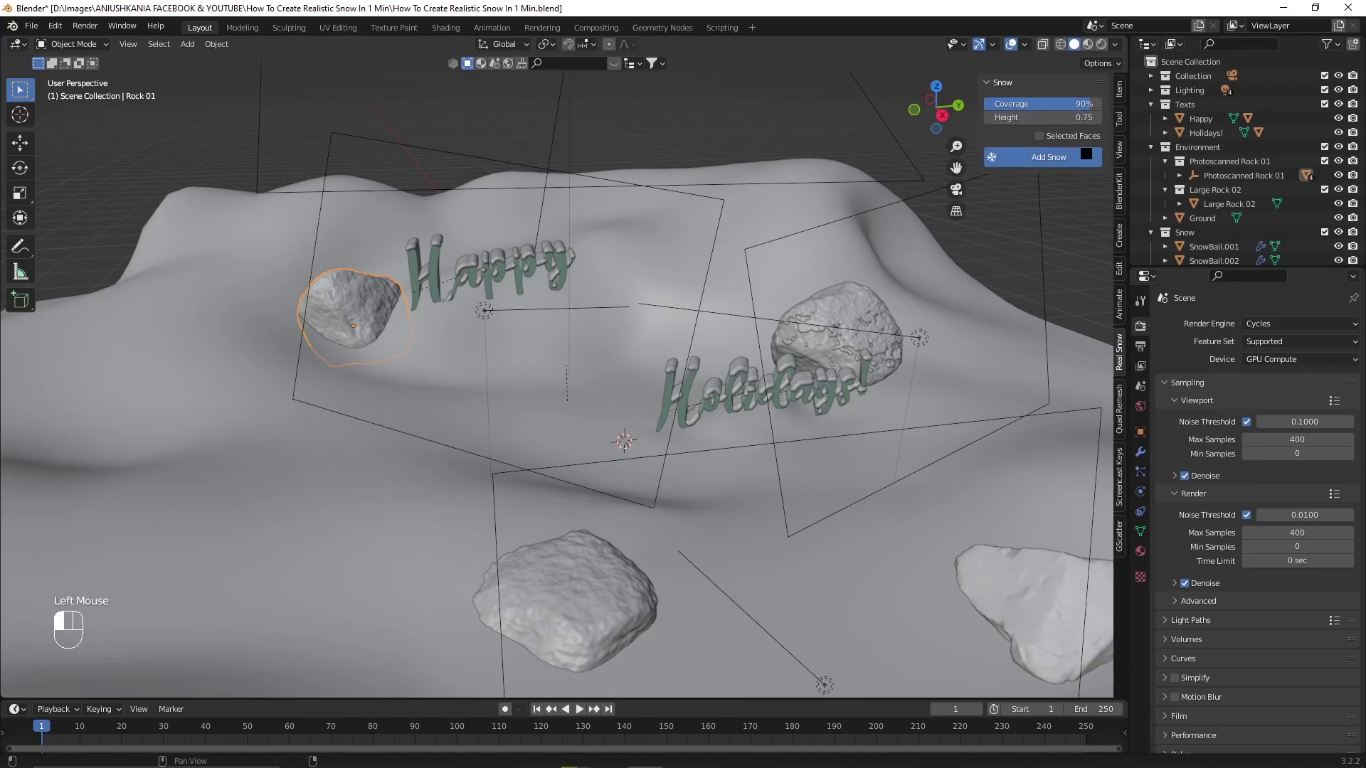
- Select the large foreground rock and zoom the view onto it
mouse_move(838, 337)
middle_mouse_down()
mouse_move(723, 405)
mouse_move(767, 349)
middle_mouse_up()
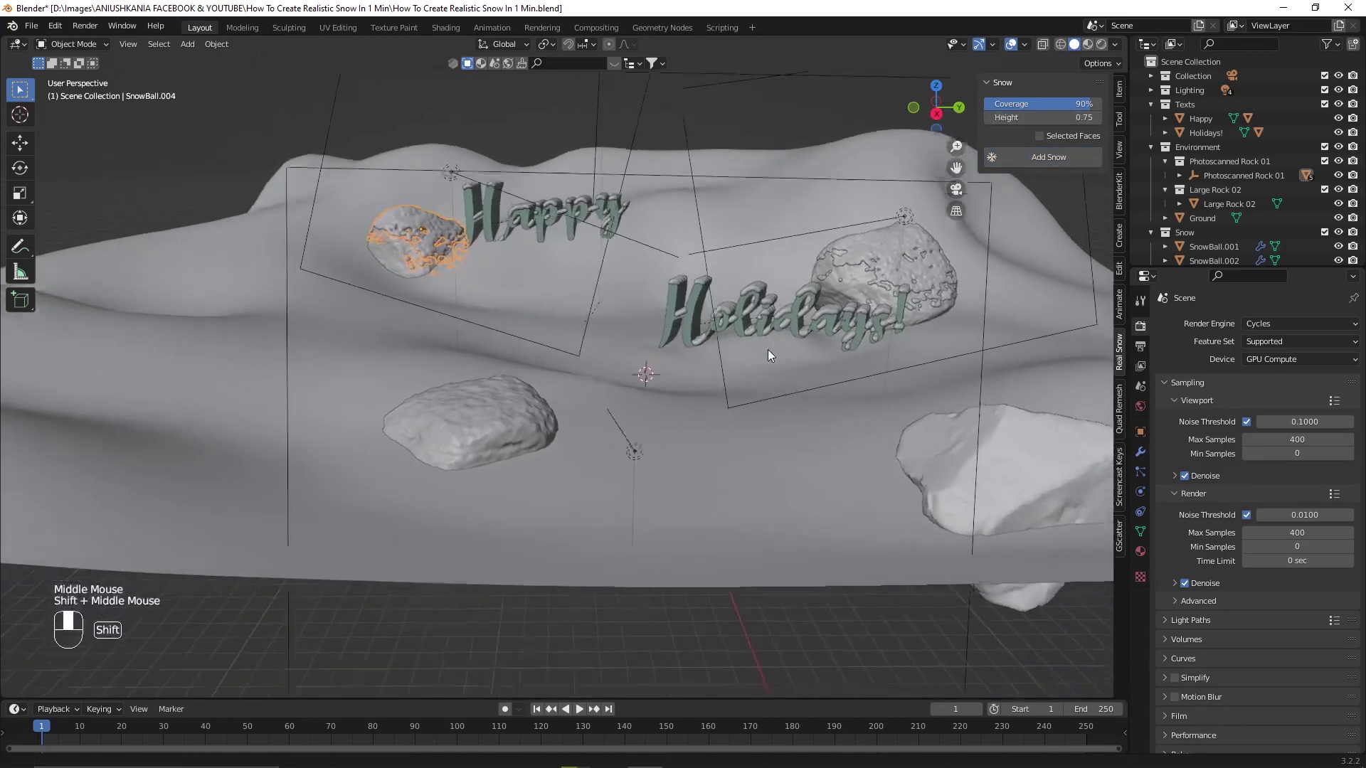
left_click(453, 413)
scroll(435, 427, "up", 3)
middle_click_drag(417, 441, 509, 425, "shift")
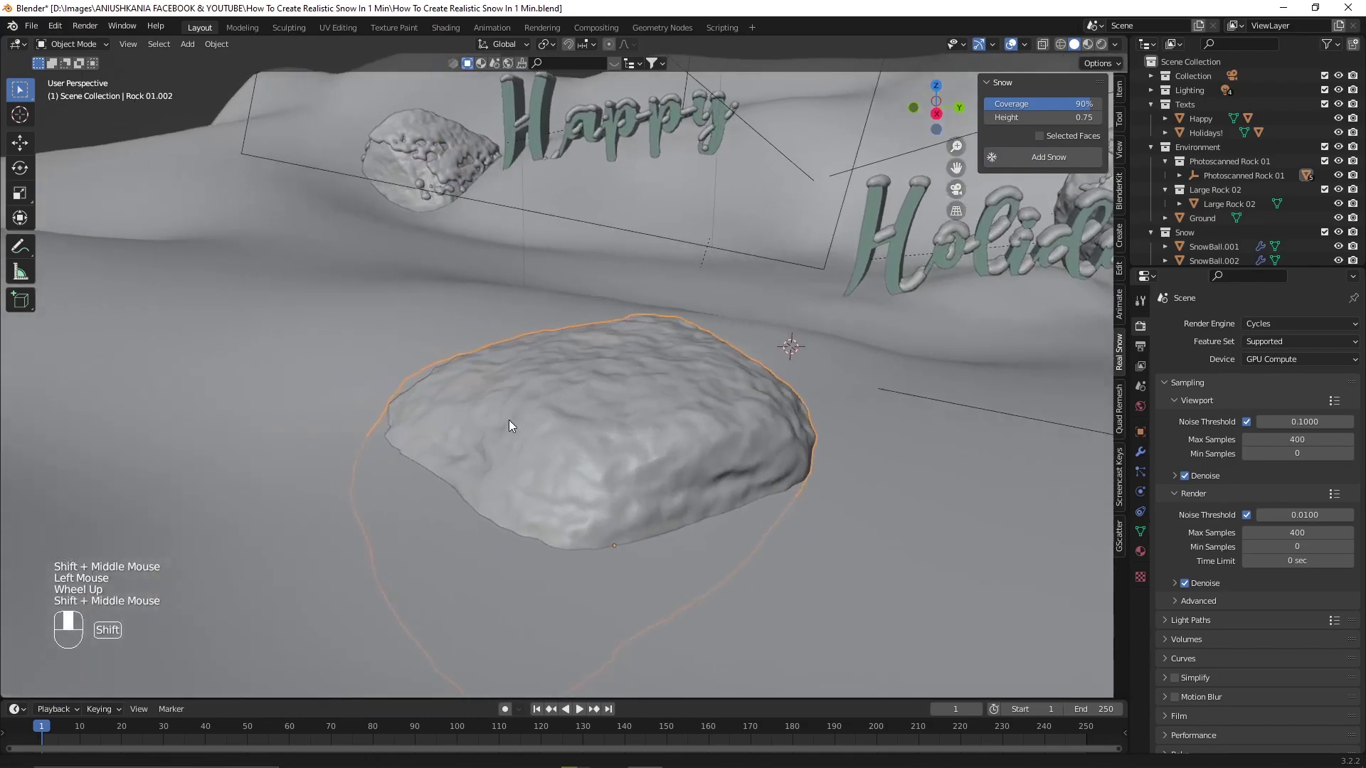
- Snow the front rock at 40% coverage and 0.8 height
left_click(1082, 103)
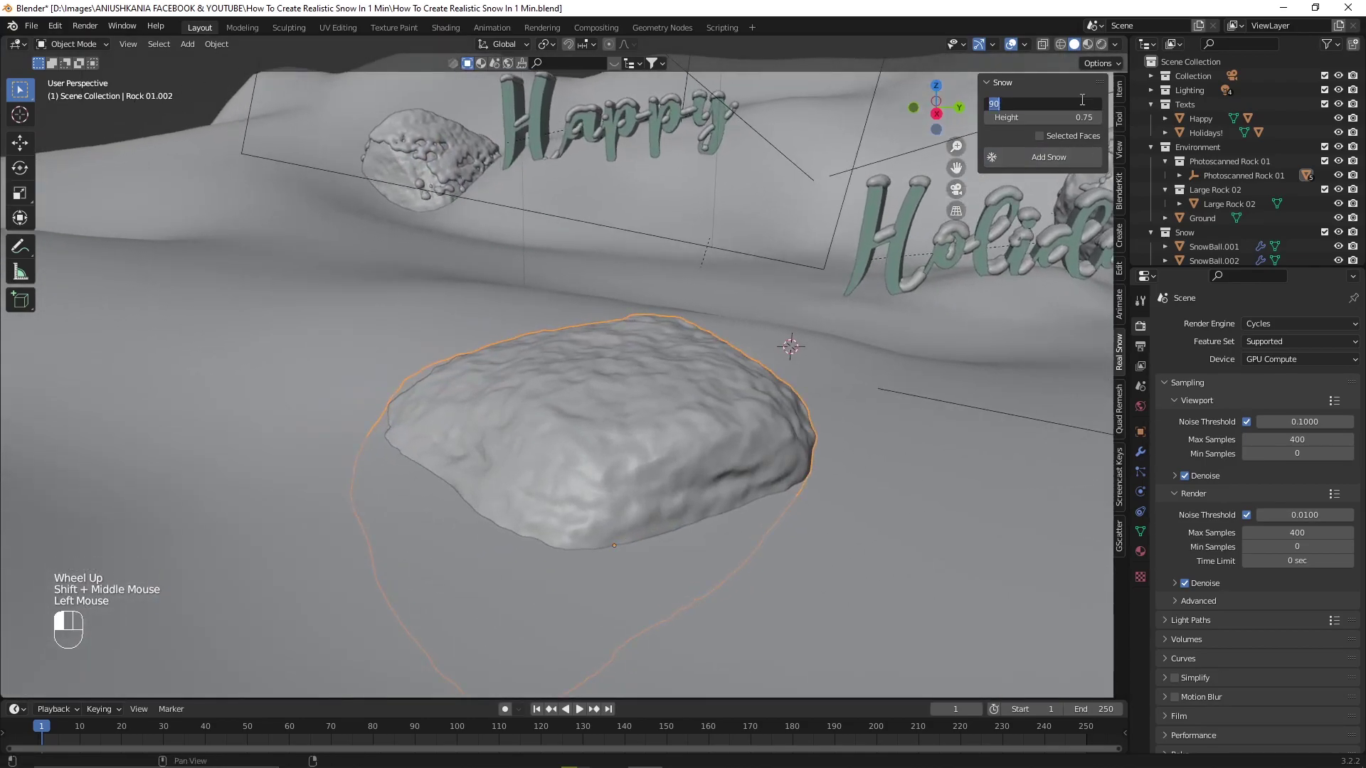
type("40")
key("Return")
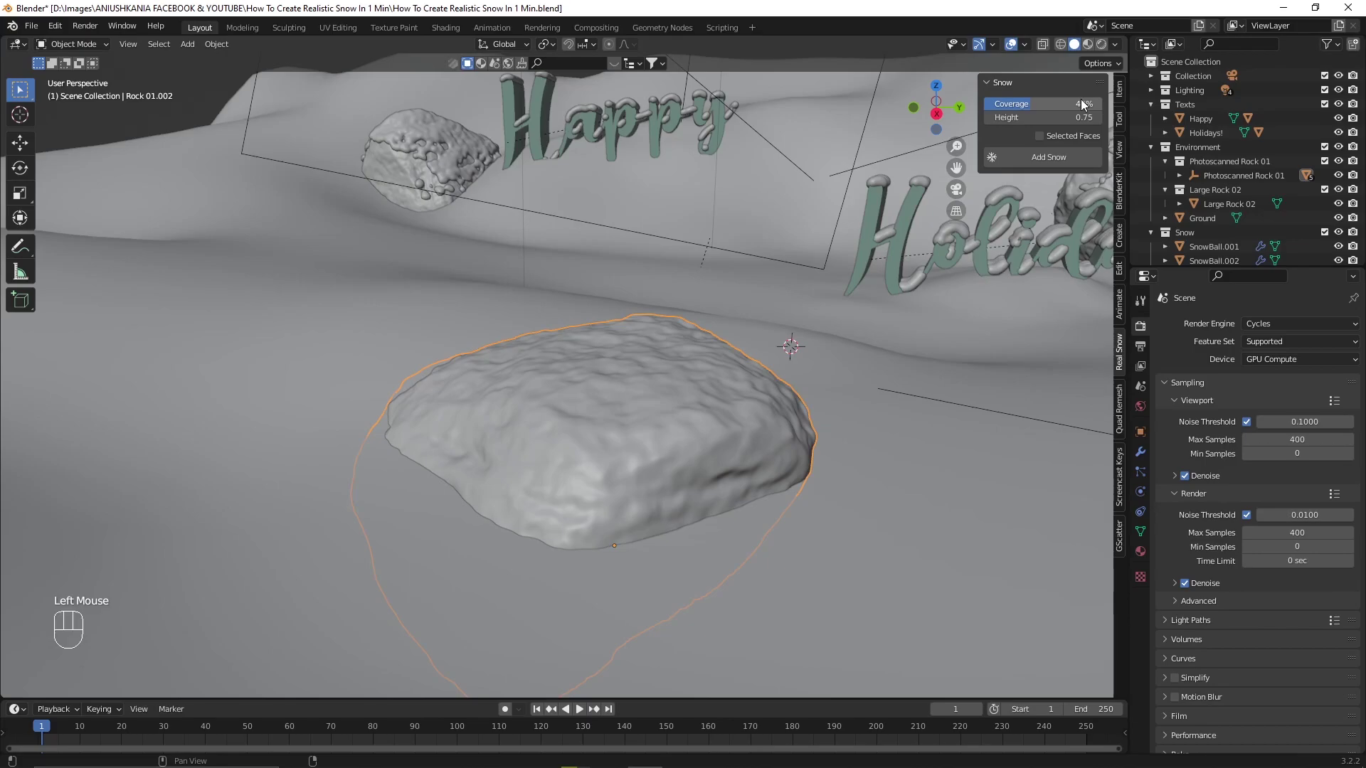
left_click(1056, 118)
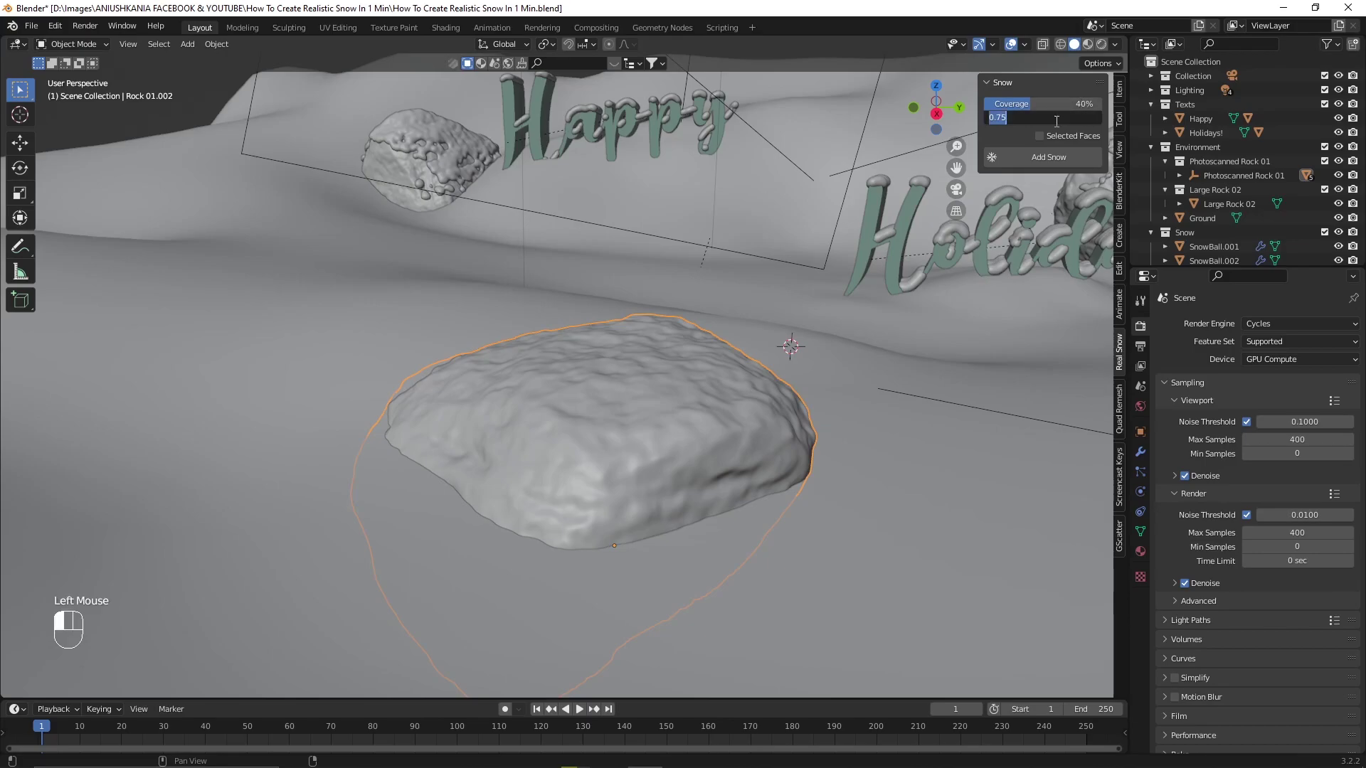
type("0.8")
key("Return")
left_click(1051, 157)
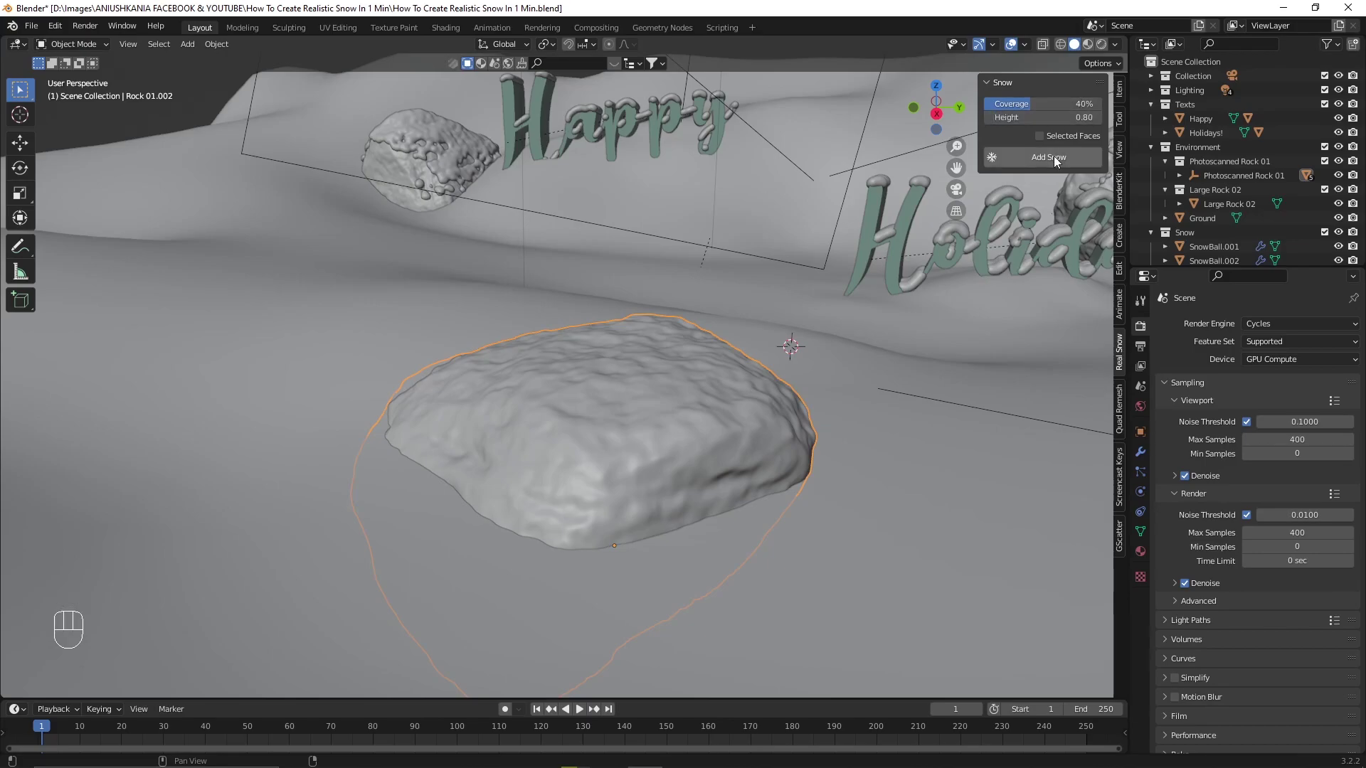
- Snow Large Rock 02 at 60% coverage, then return to camera view
middle_click_drag(705, 368, 687, 513)
scroll(687, 514, "down", 3, "shift")
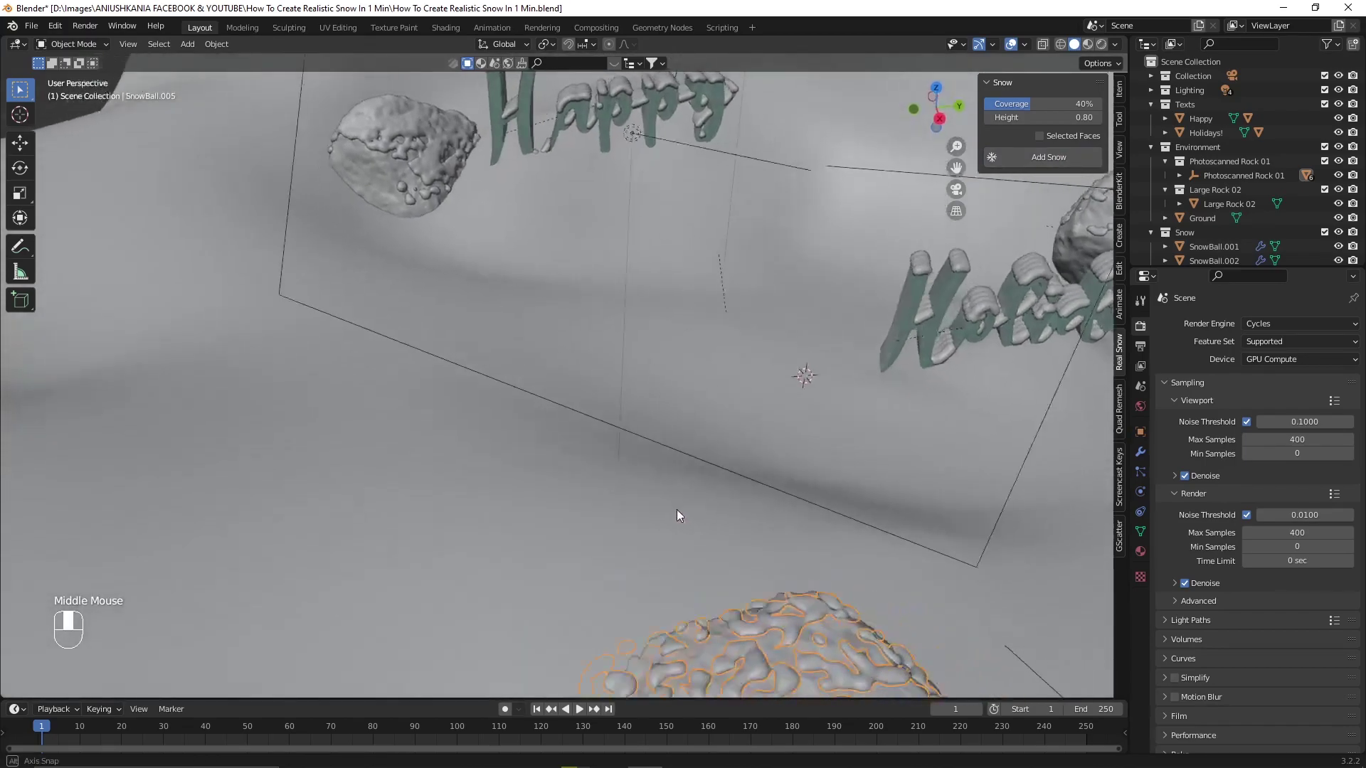
scroll(677, 509, "down", 3, "shift")
middle_click_drag(788, 441, 519, 335, "shift")
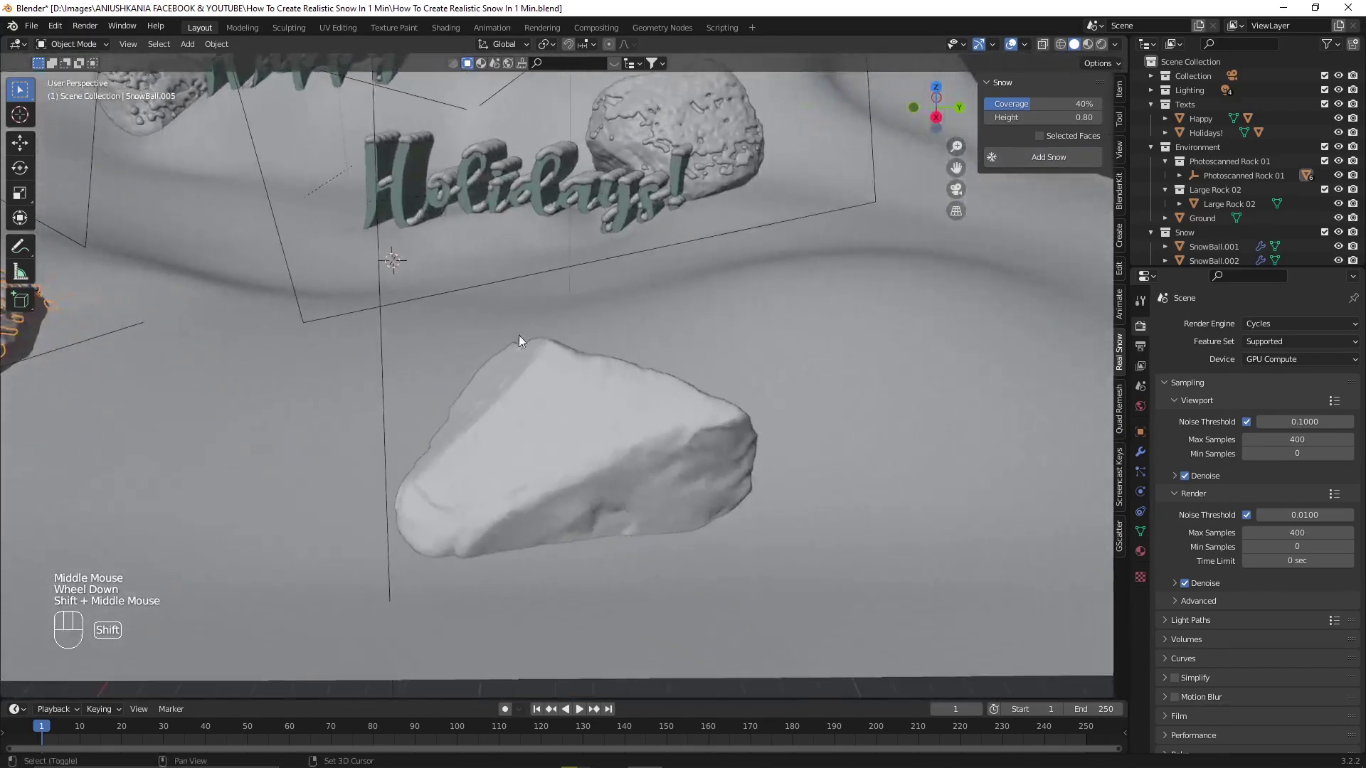
left_click(616, 406)
double_click(1070, 104)
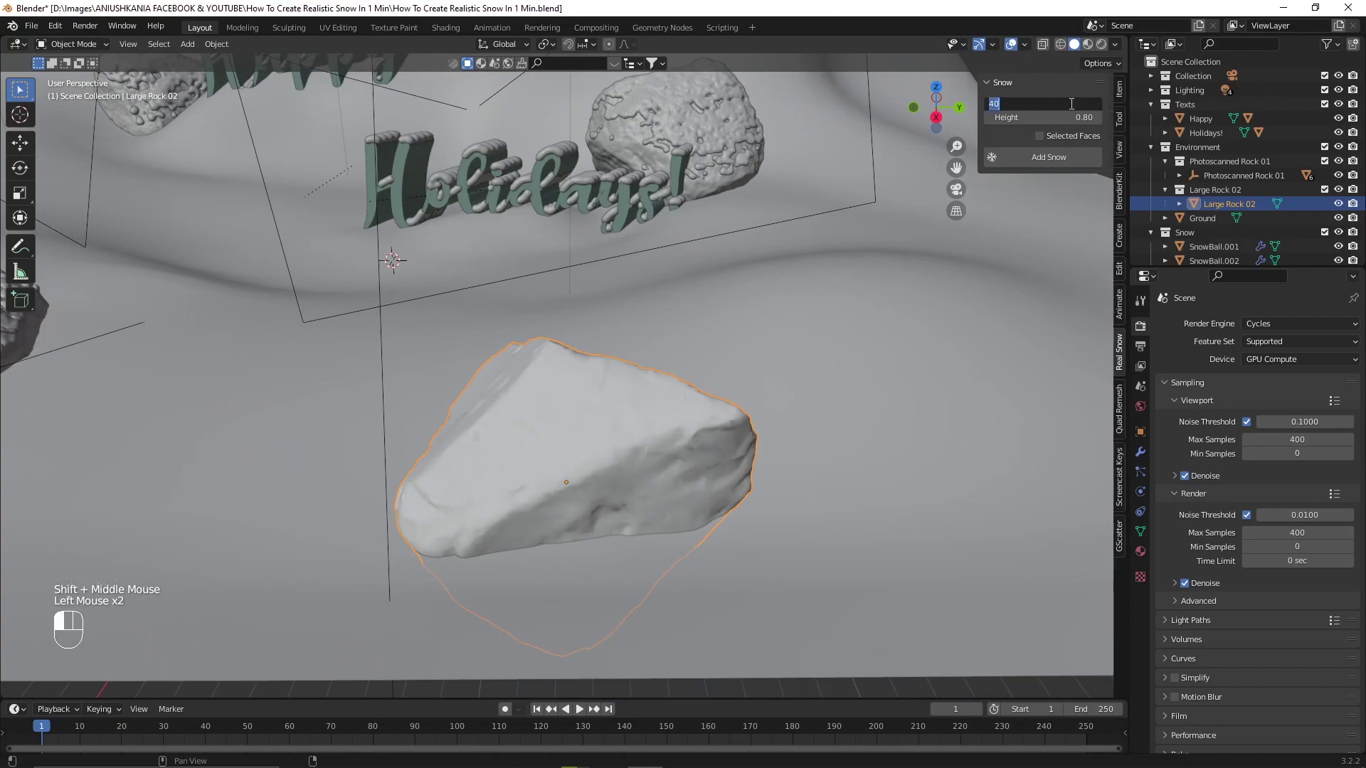
type("60")
key("Return")
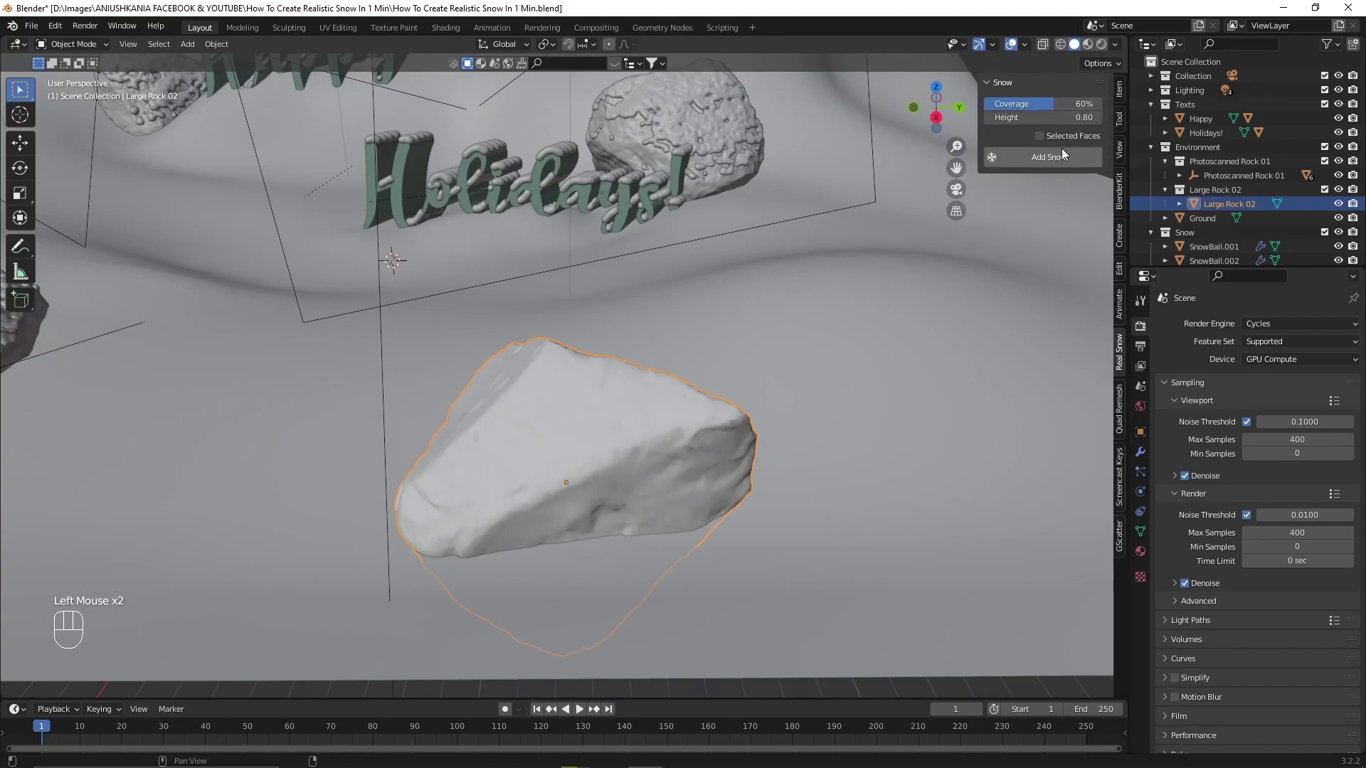
left_click(1060, 155)
key("KP_0")
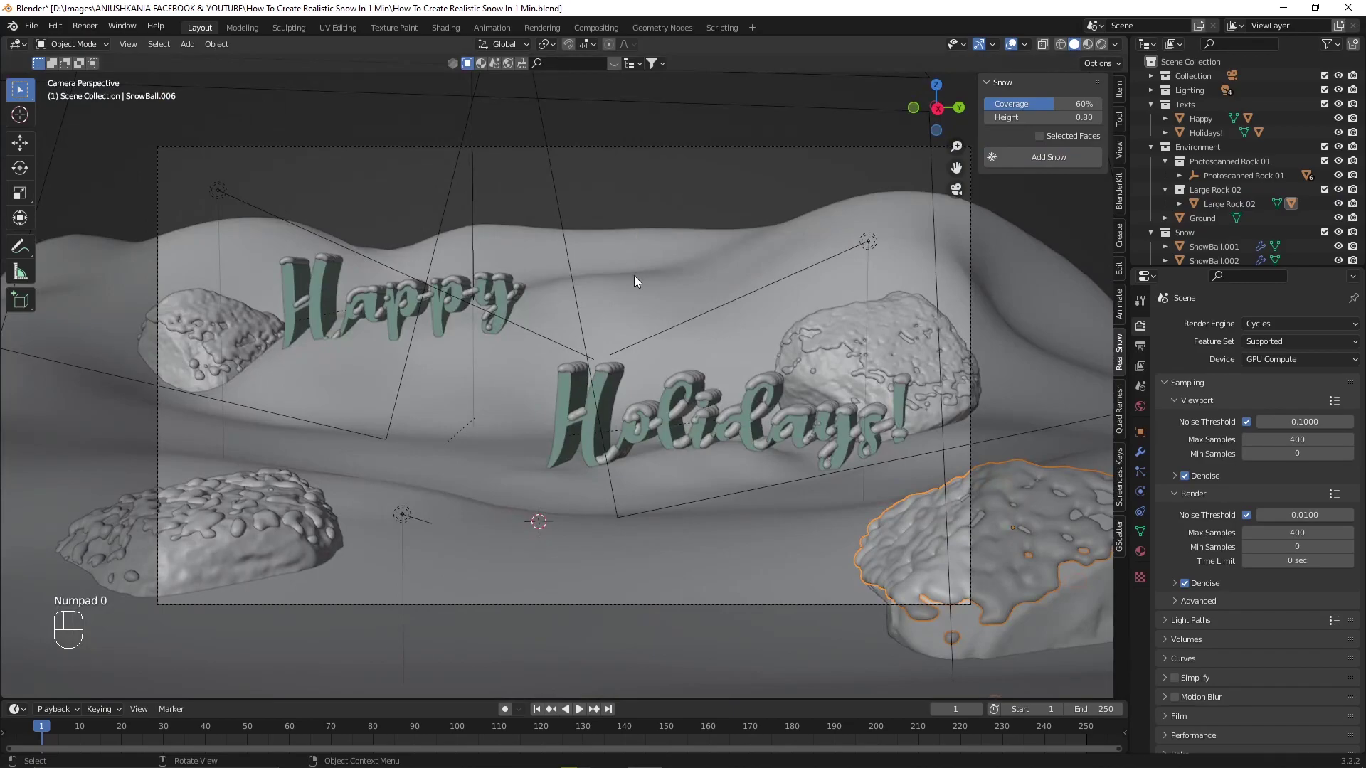
- Save the project and switch the viewport to Rendered shading
key("ctrl+s")
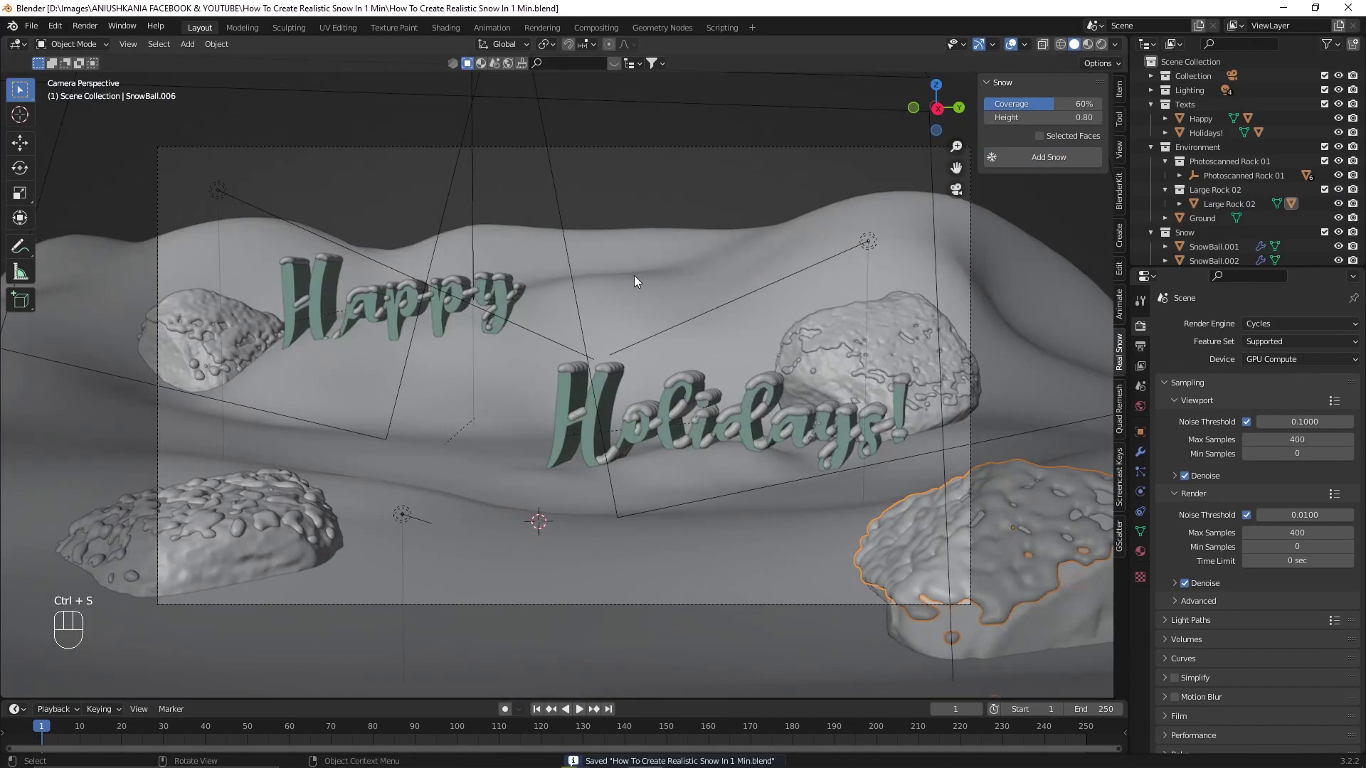
key("z")
left_click(654, 144)
left_click(716, 202)
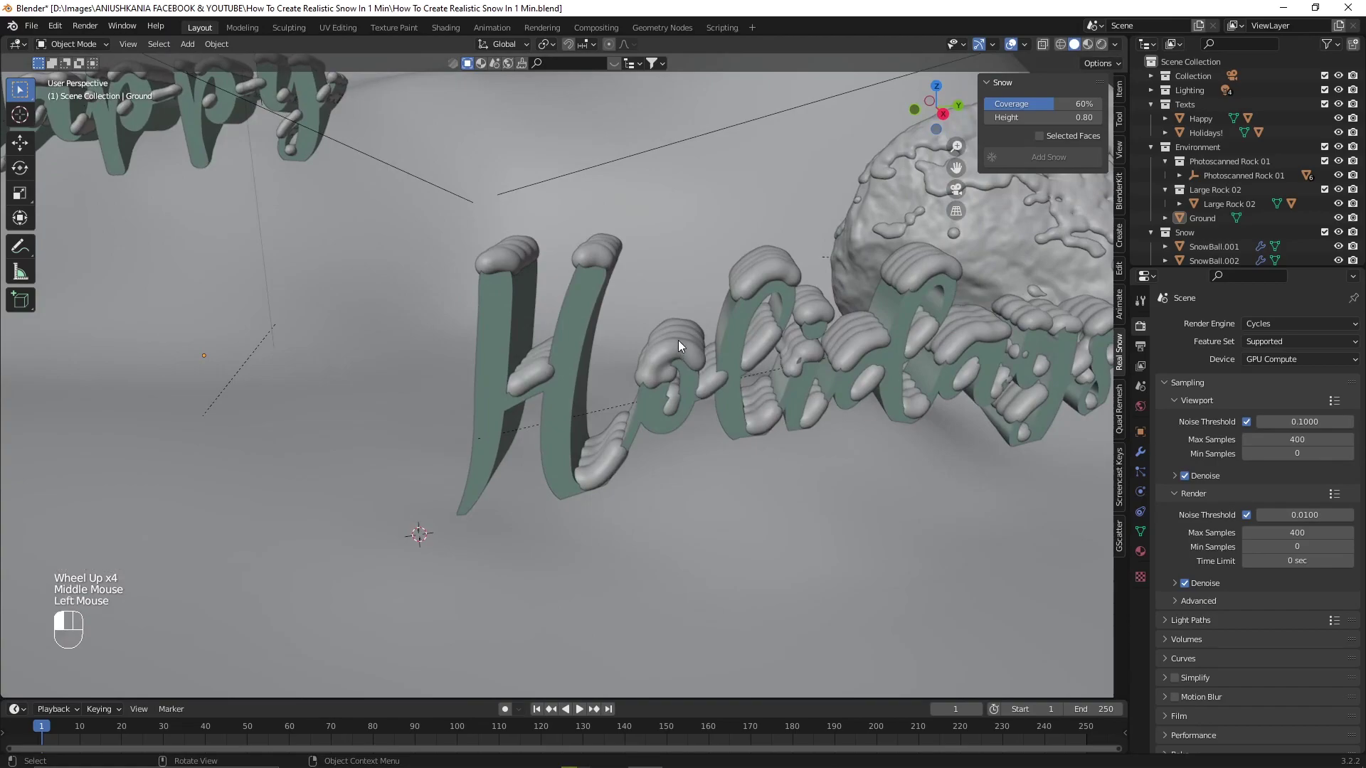
- Replace the Holidays! snow with a new layer at 40% coverage and 0.4 height
left_click(678, 340)
key("ctrl+z")
scroll(677, 341, "down", 5)
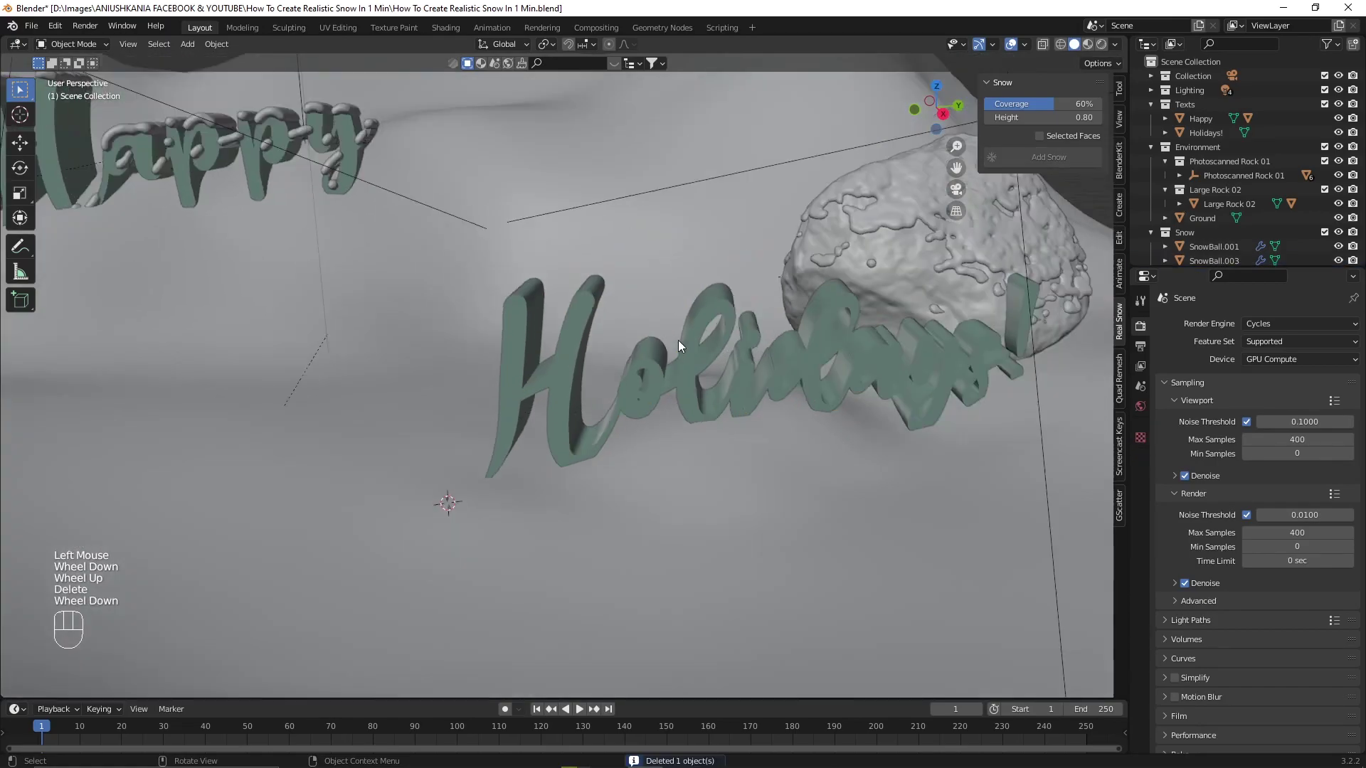
double_click(1016, 104)
type("40")
left_click(1017, 117)
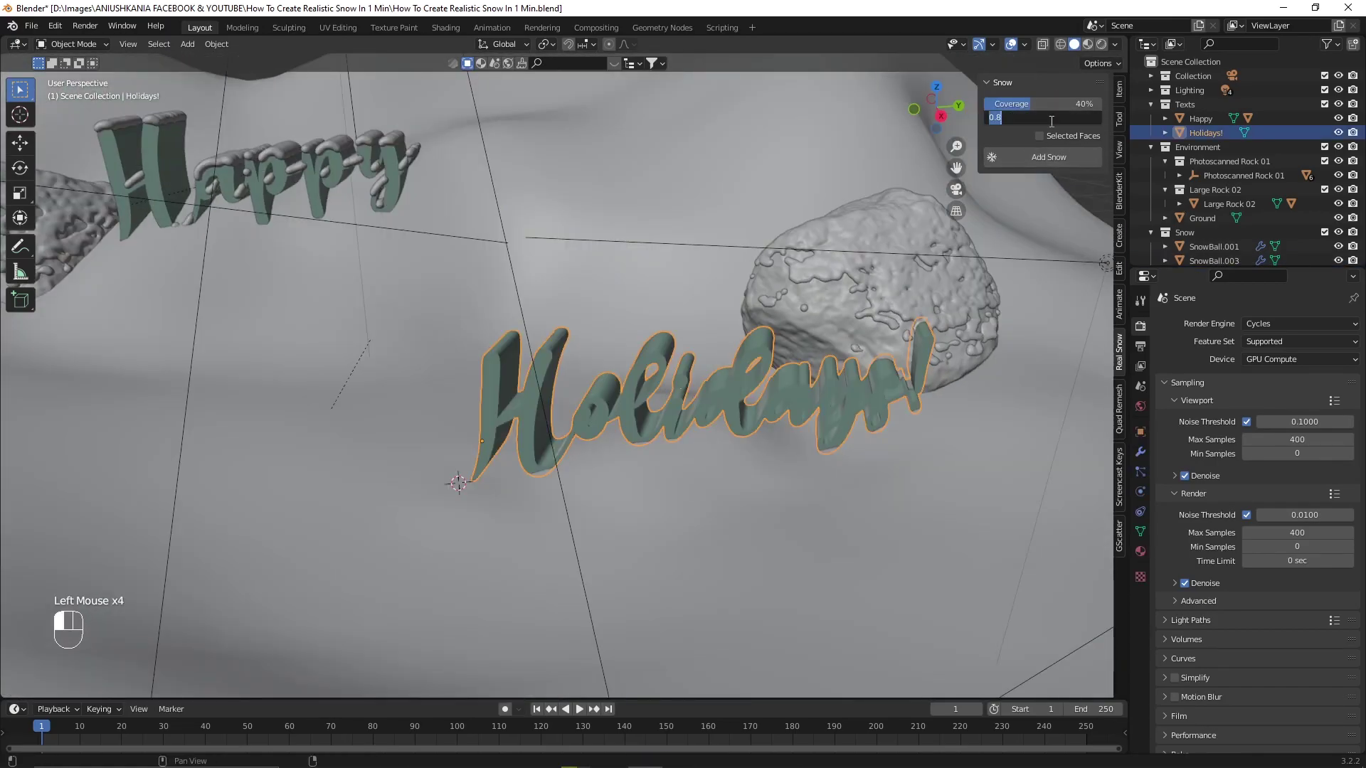
type("0.4")
left_click(1022, 157)
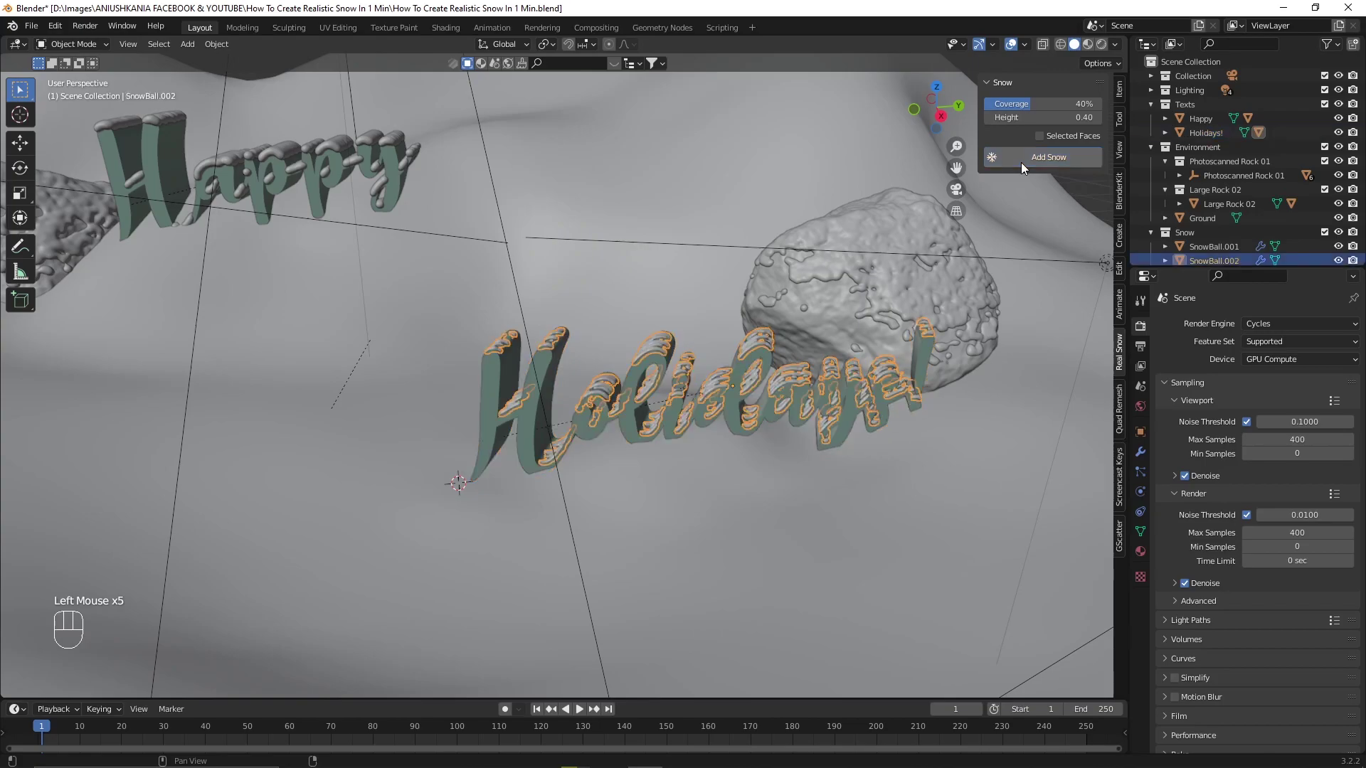
- Return to camera view and delete the unwanted old snow object
scroll(819, 392, "up", 2)
middle_click_drag(819, 391, 824, 369)
key("KP_0")
left_click(810, 346)
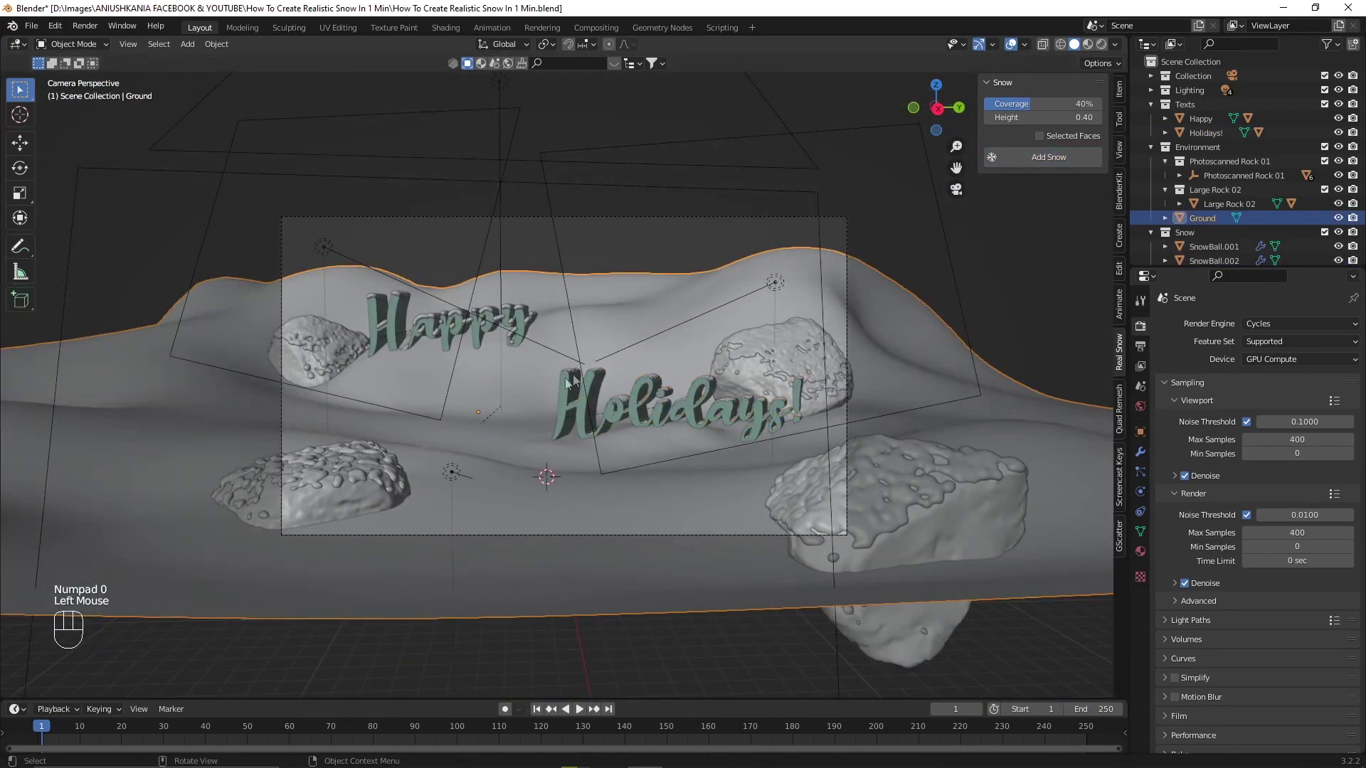
left_click(437, 318)
key("Delete")
- Snow the Happy text at 50% coverage and 0.5 height
left_click_drag(1025, 104, 1038, 117)
left_click(1201, 119)
left_click(1025, 156)
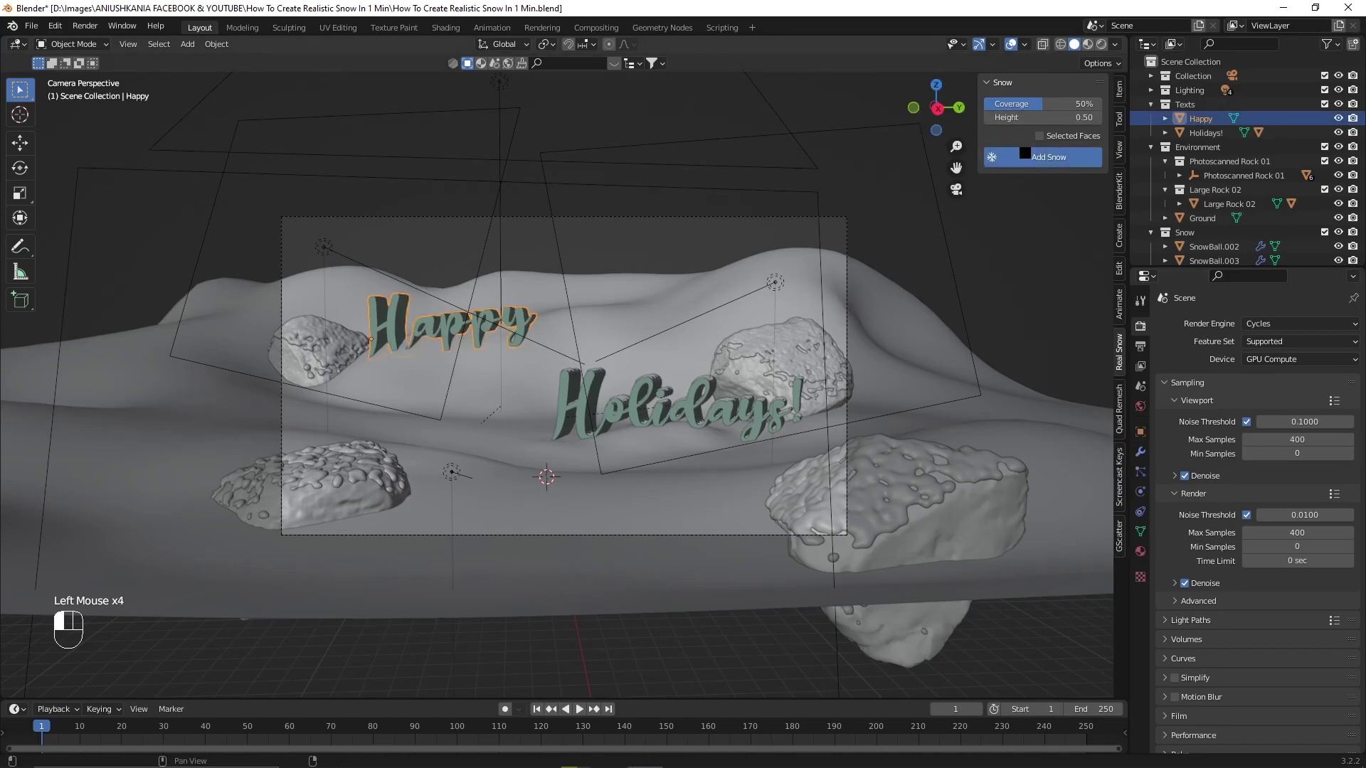
scroll(522, 202, "up", 1)
left_click(525, 199)
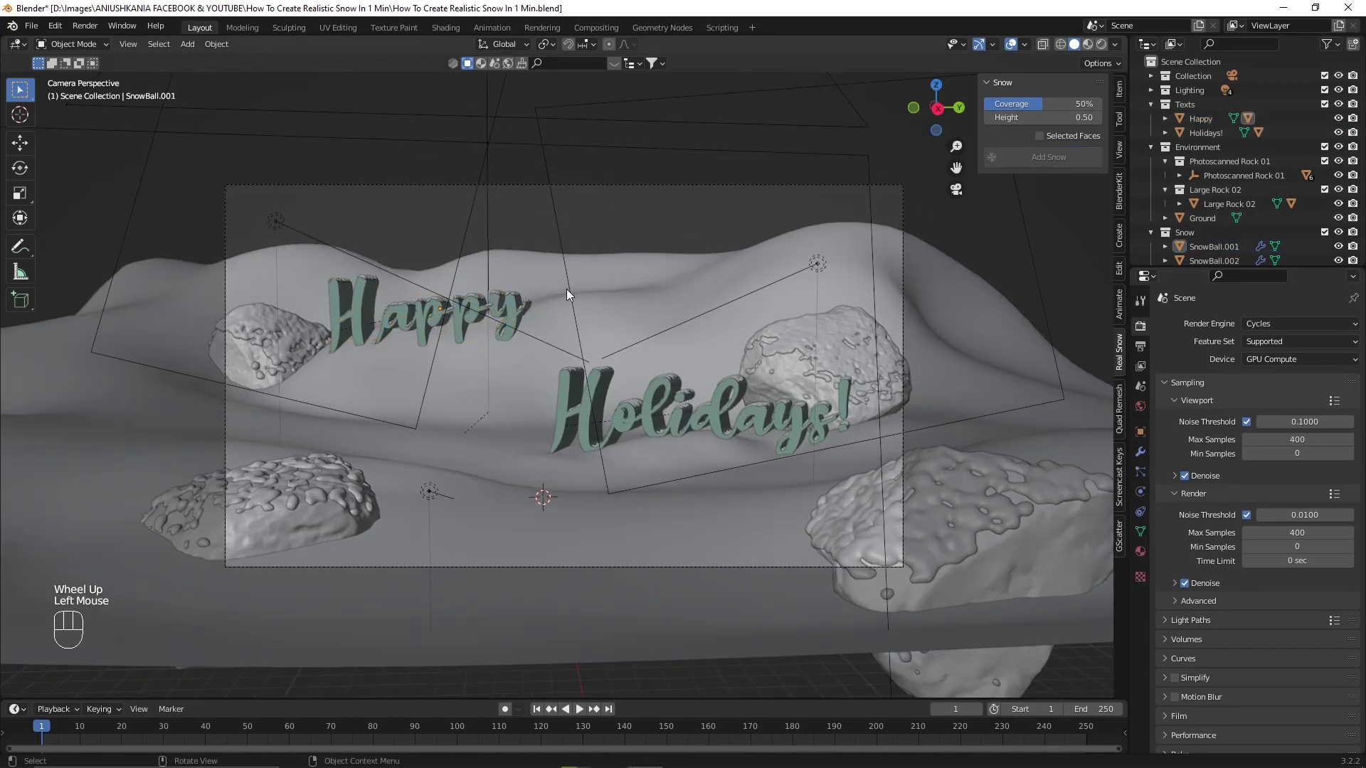
scroll(566, 289, "up", 1)
- Preview the scene rendered and inspect the snow on the right, bottom-right and bottom-left rocks
key("z")
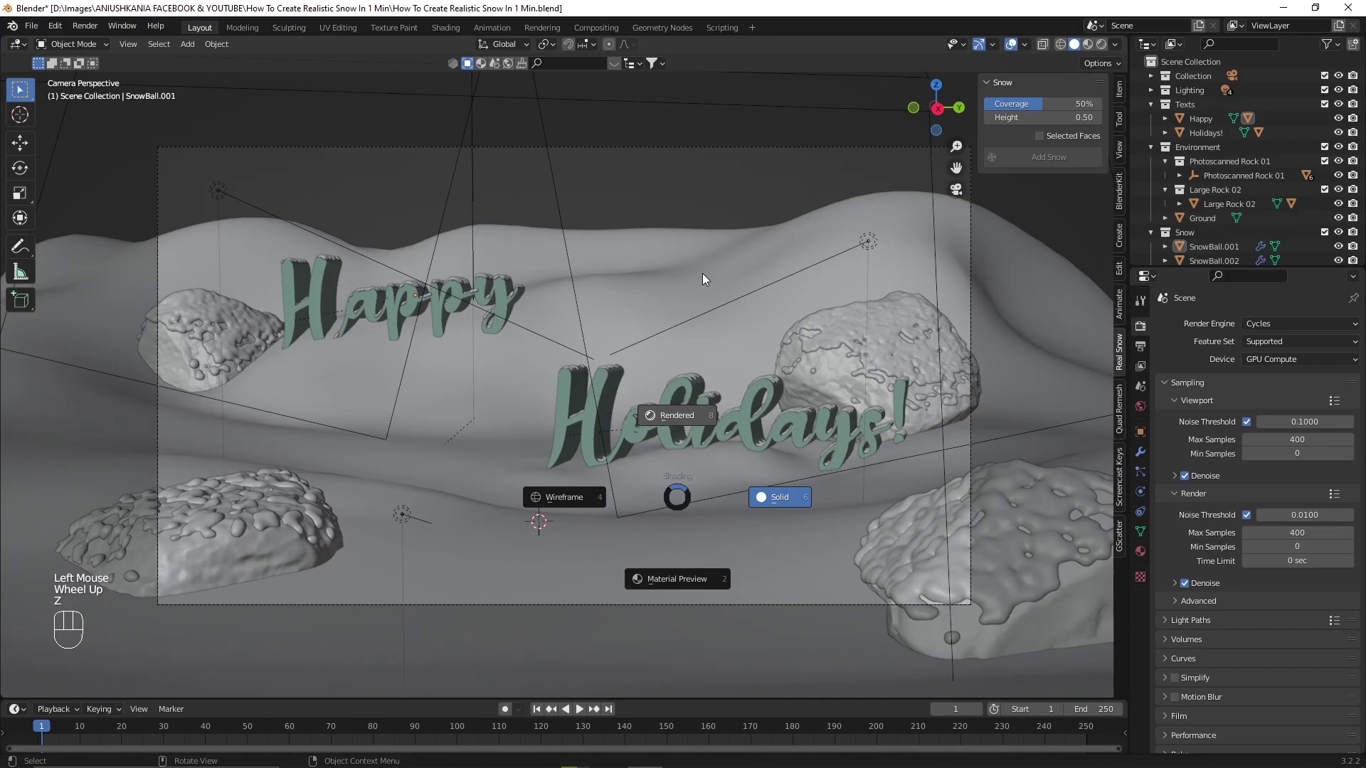
left_click(704, 275)
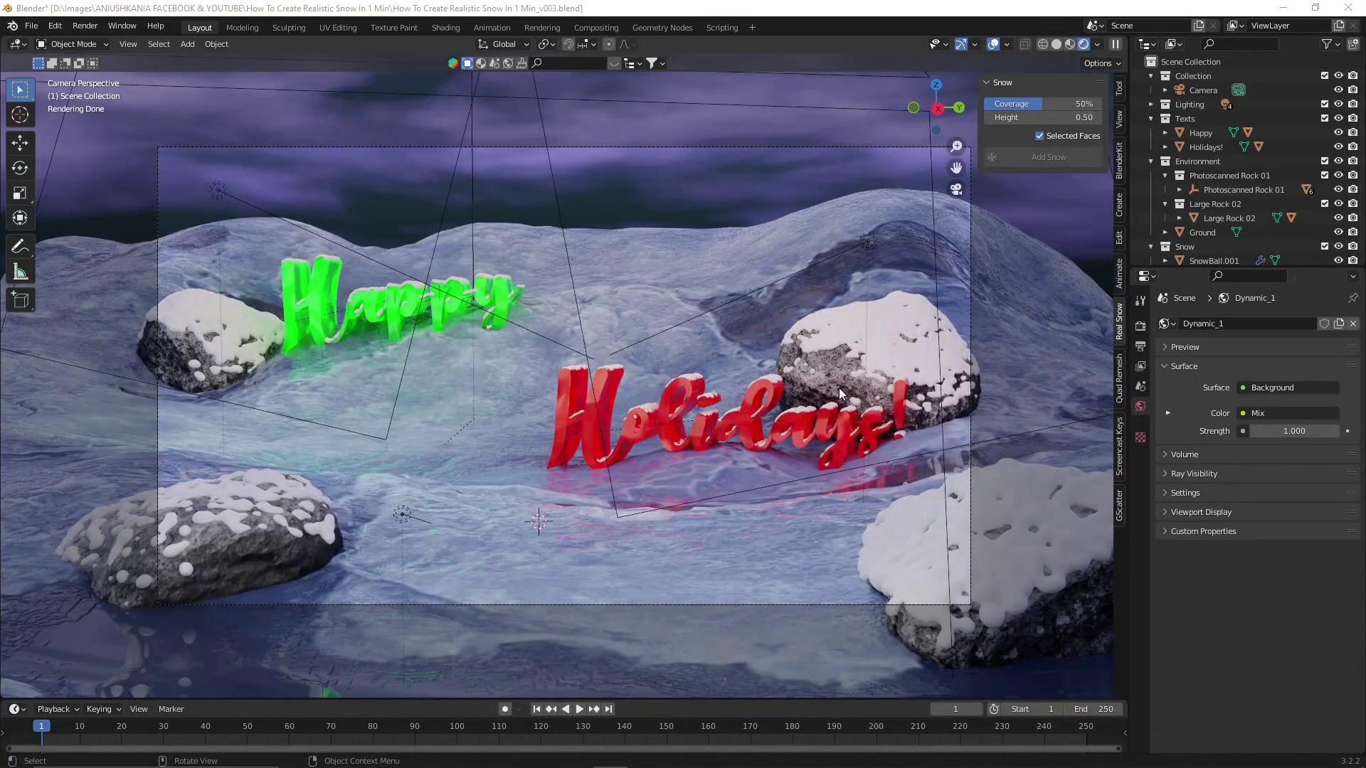
left_click(880, 334)
left_click(1034, 542)
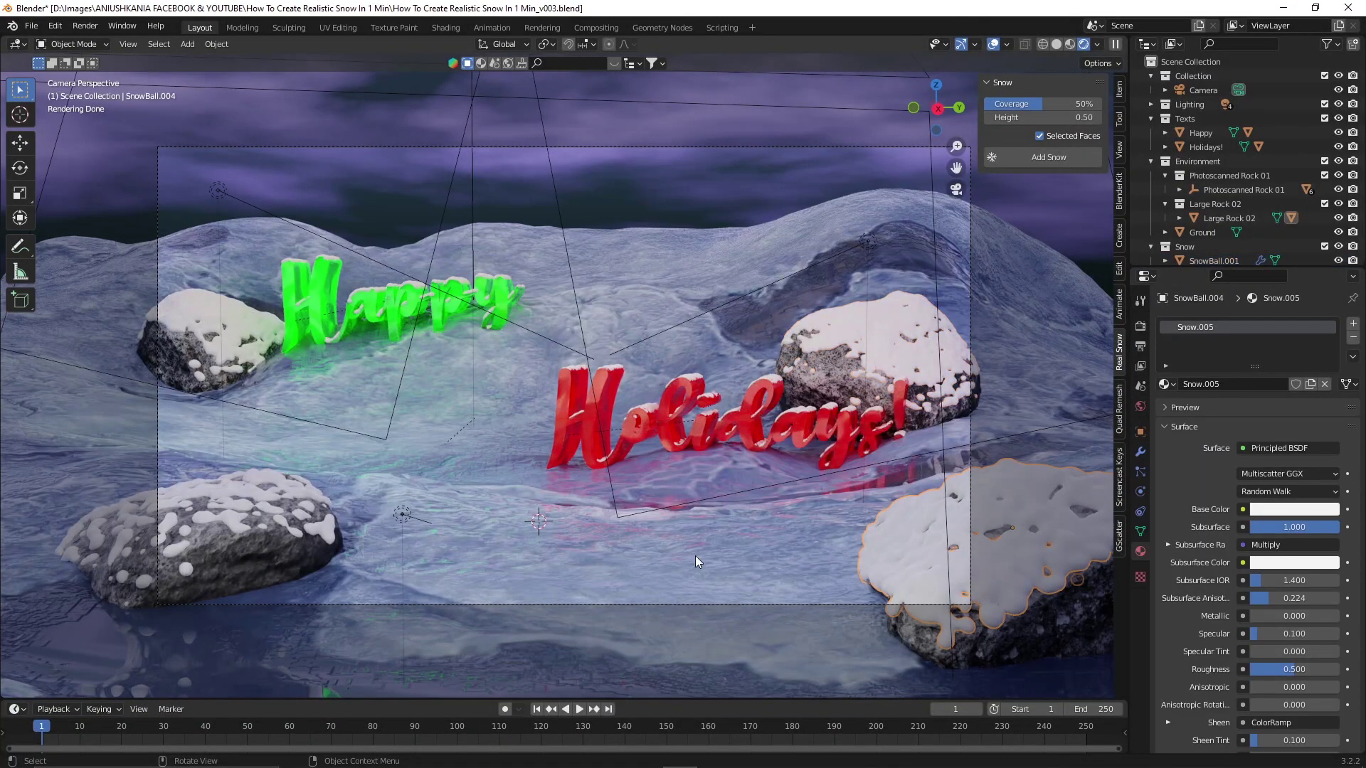
left_click(253, 498)
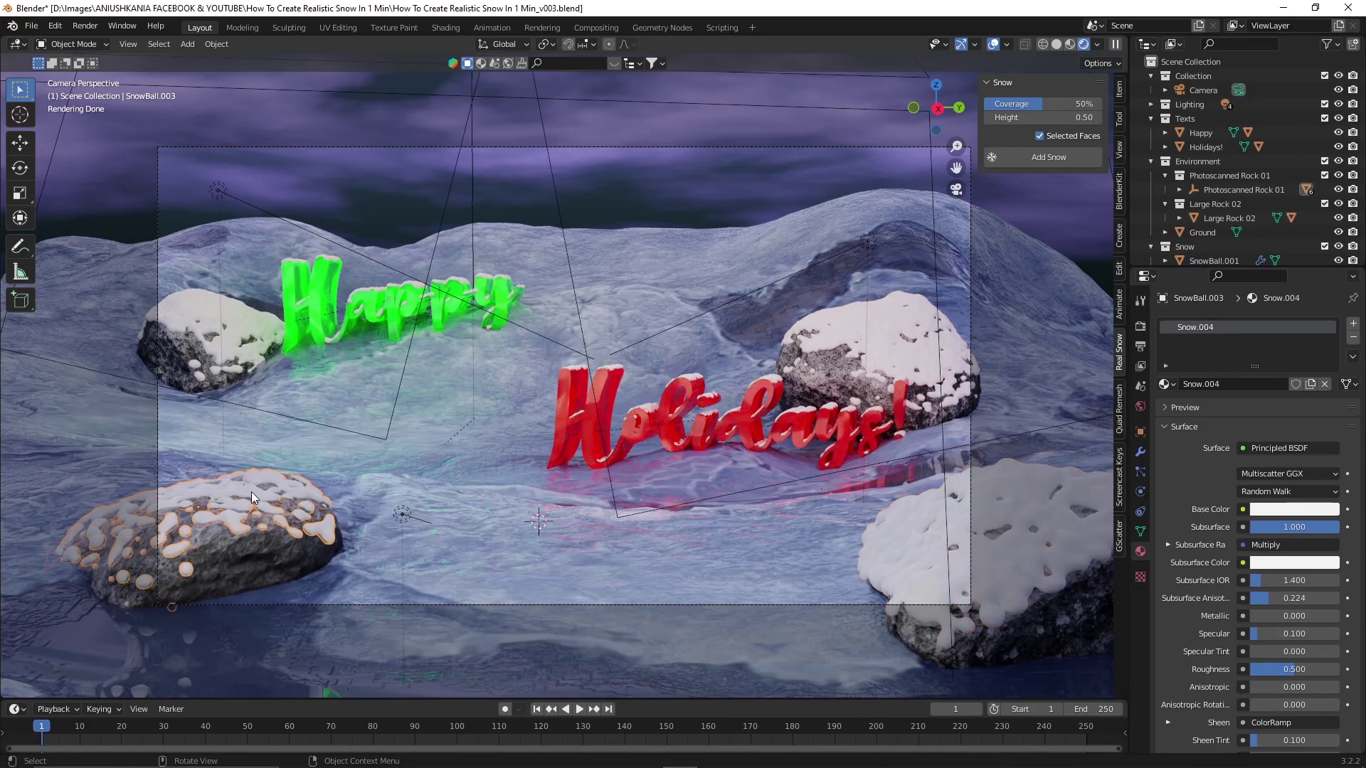
left_click(86, 26)
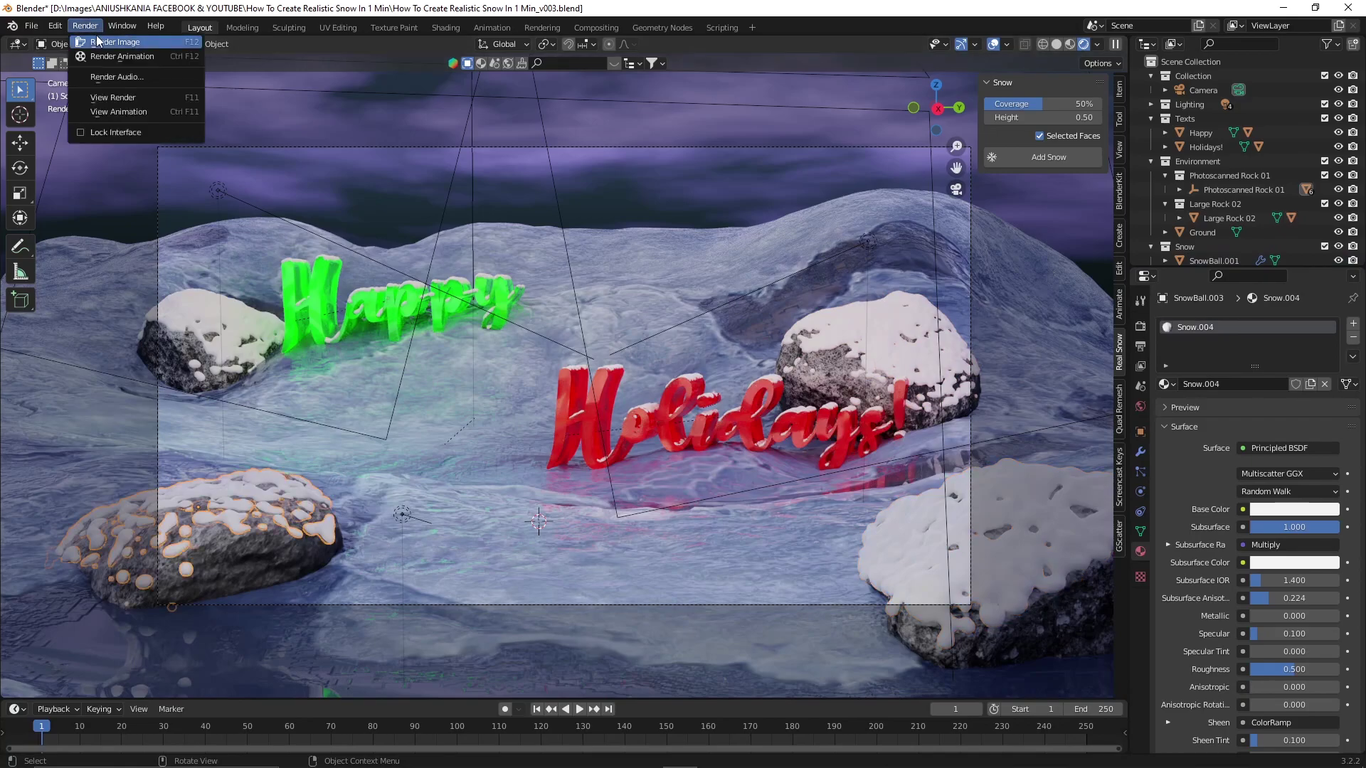
- Render the final still image of the snowy Happy Holidays scene with the snow-topped rocks
left_click(106, 42)
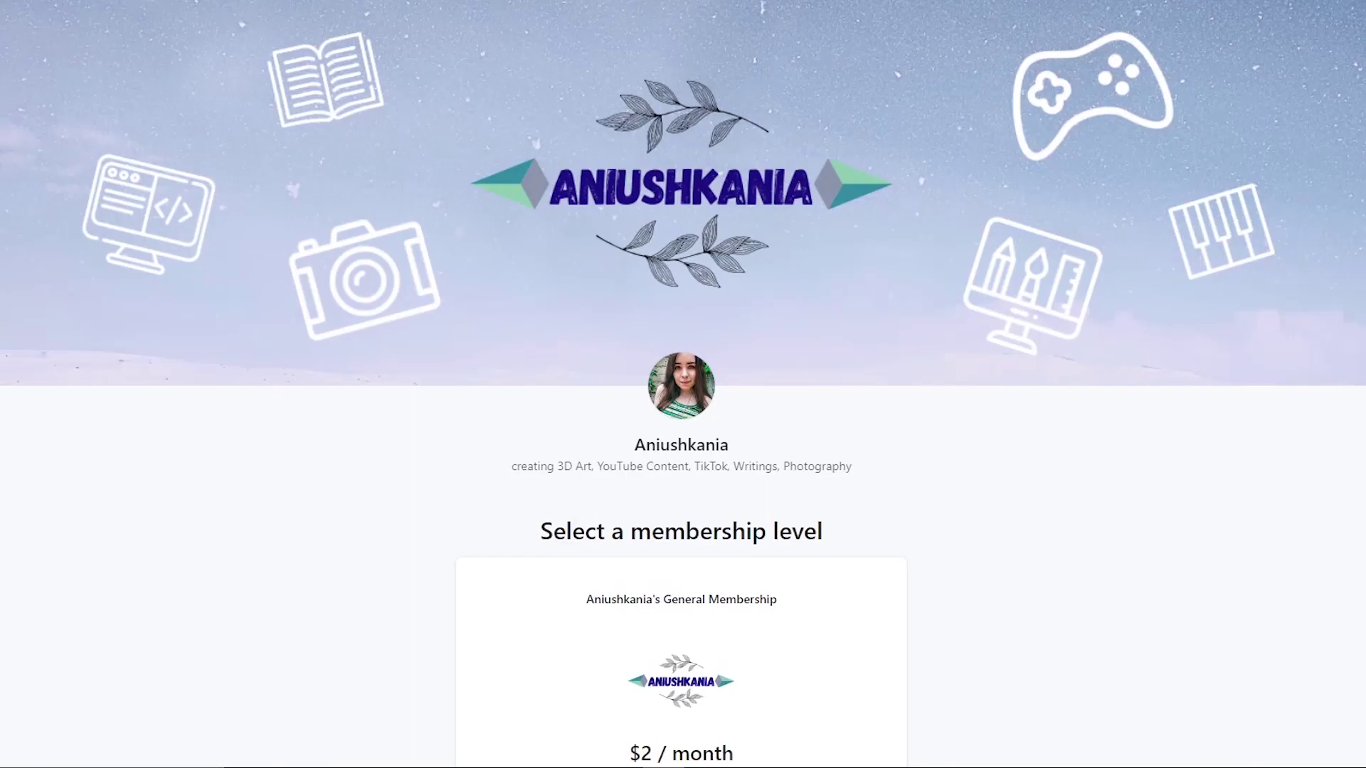
scroll(682, 384, "down", 2)
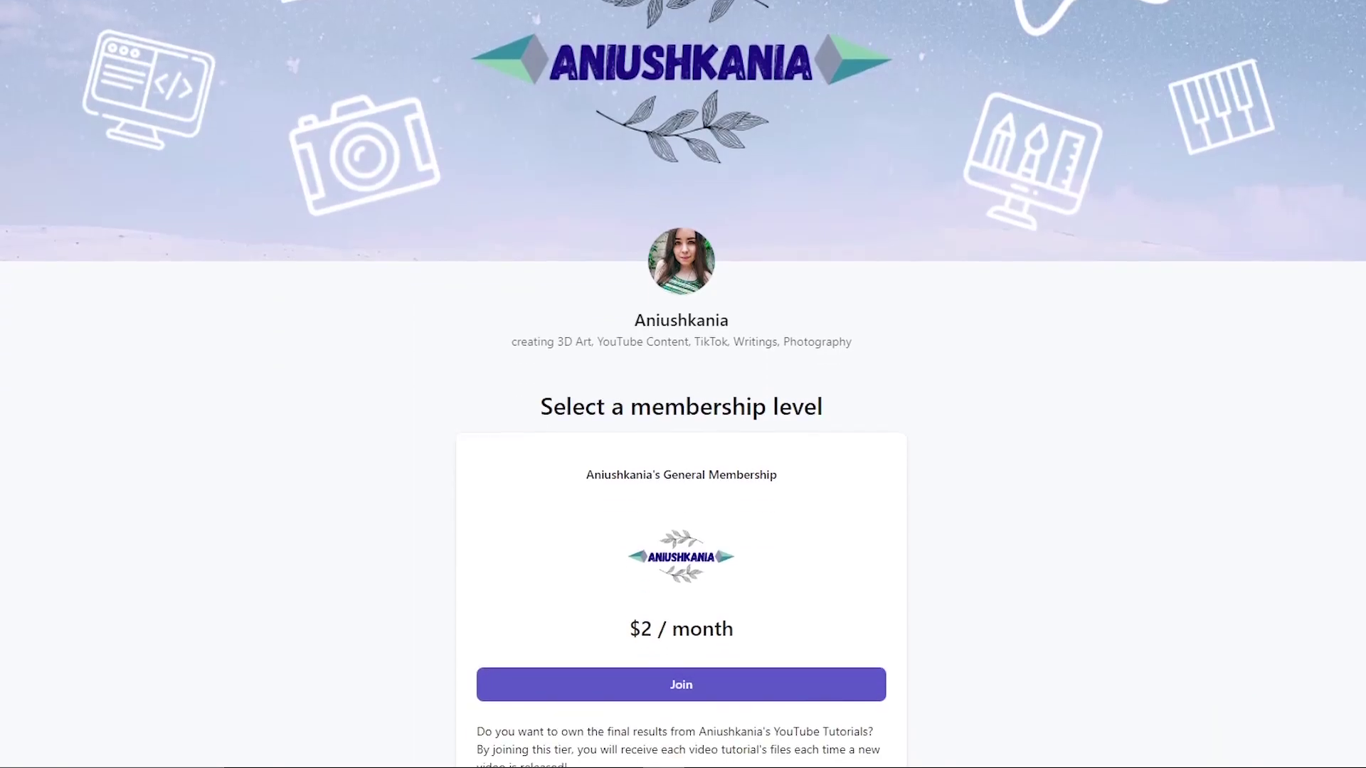
scroll(682, 384, "down", 2)
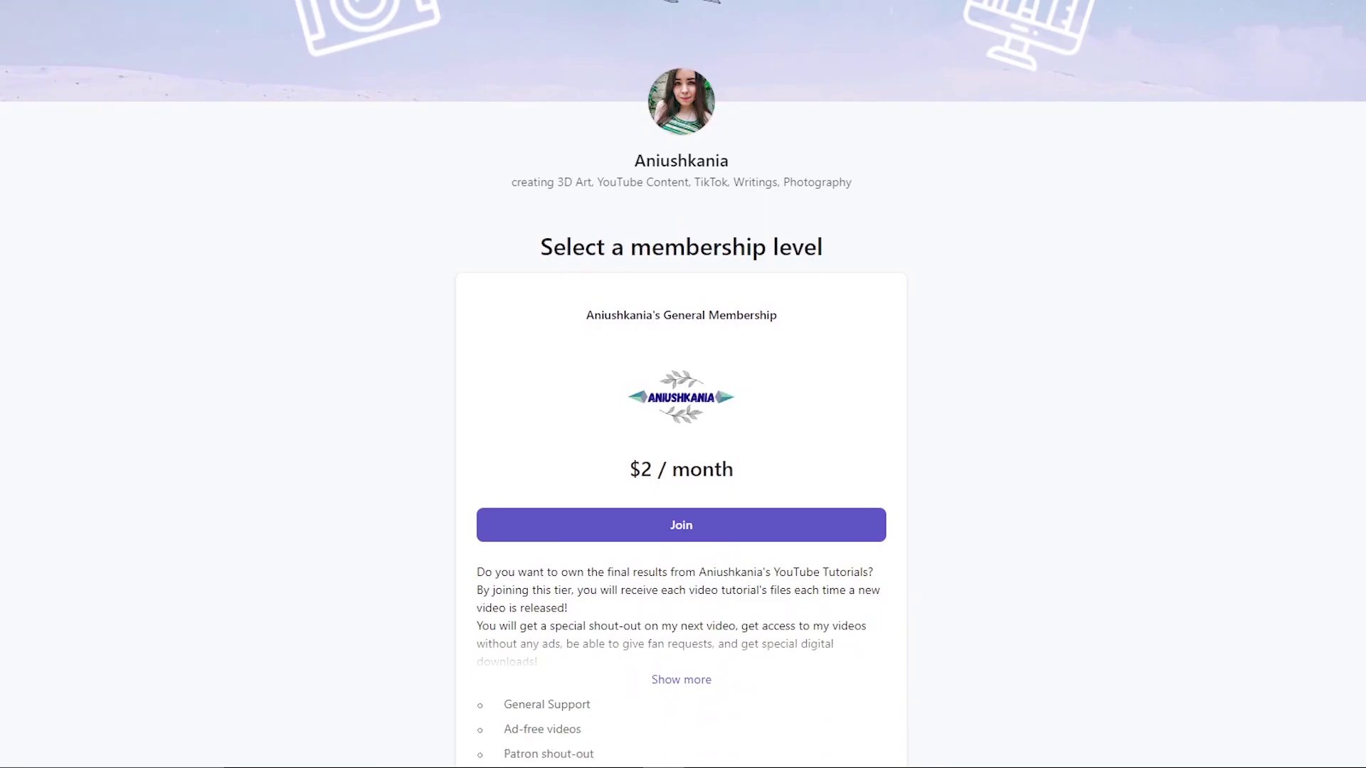
scroll(683, 384, "down", 3)
scroll(683, 385, "down", 2)
scroll(683, 384, "down", 2)
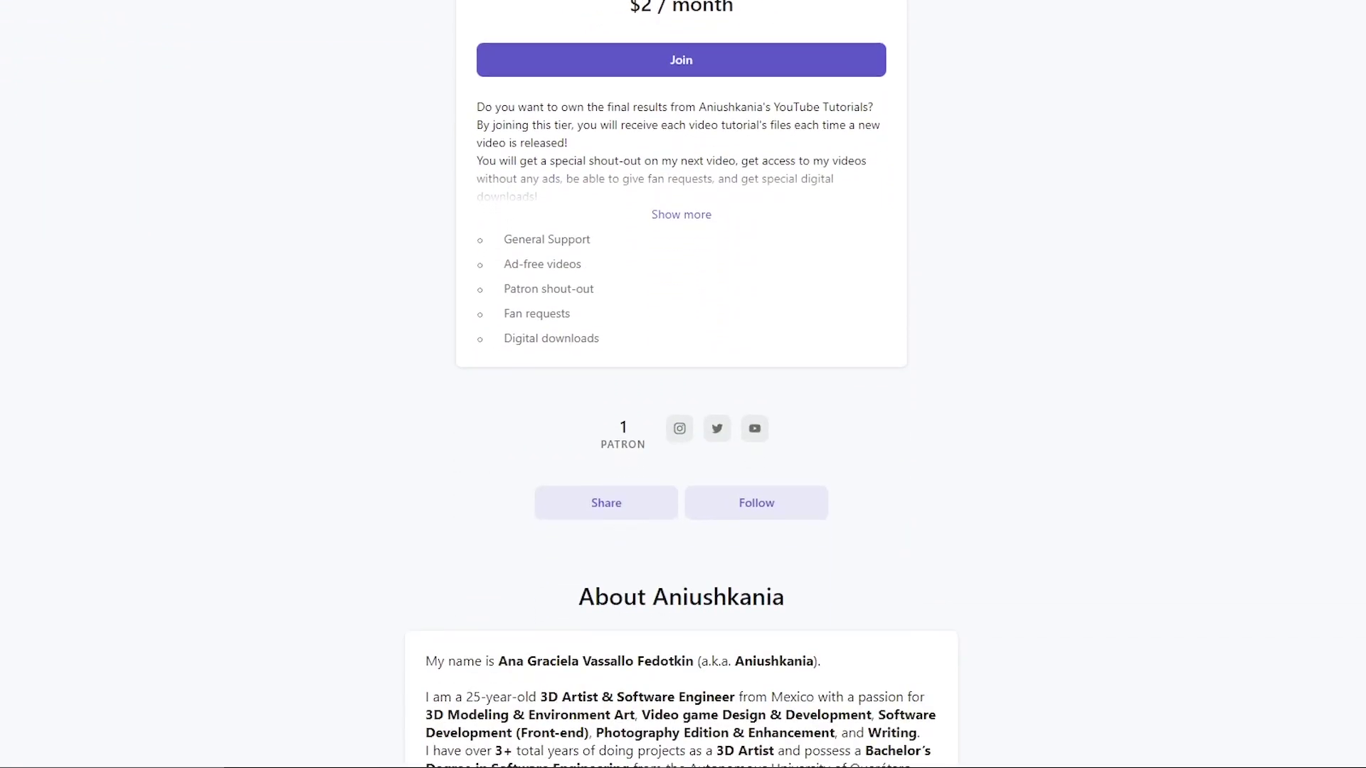
scroll(682, 385, "down", 10)
scroll(683, 384, "down", 3)
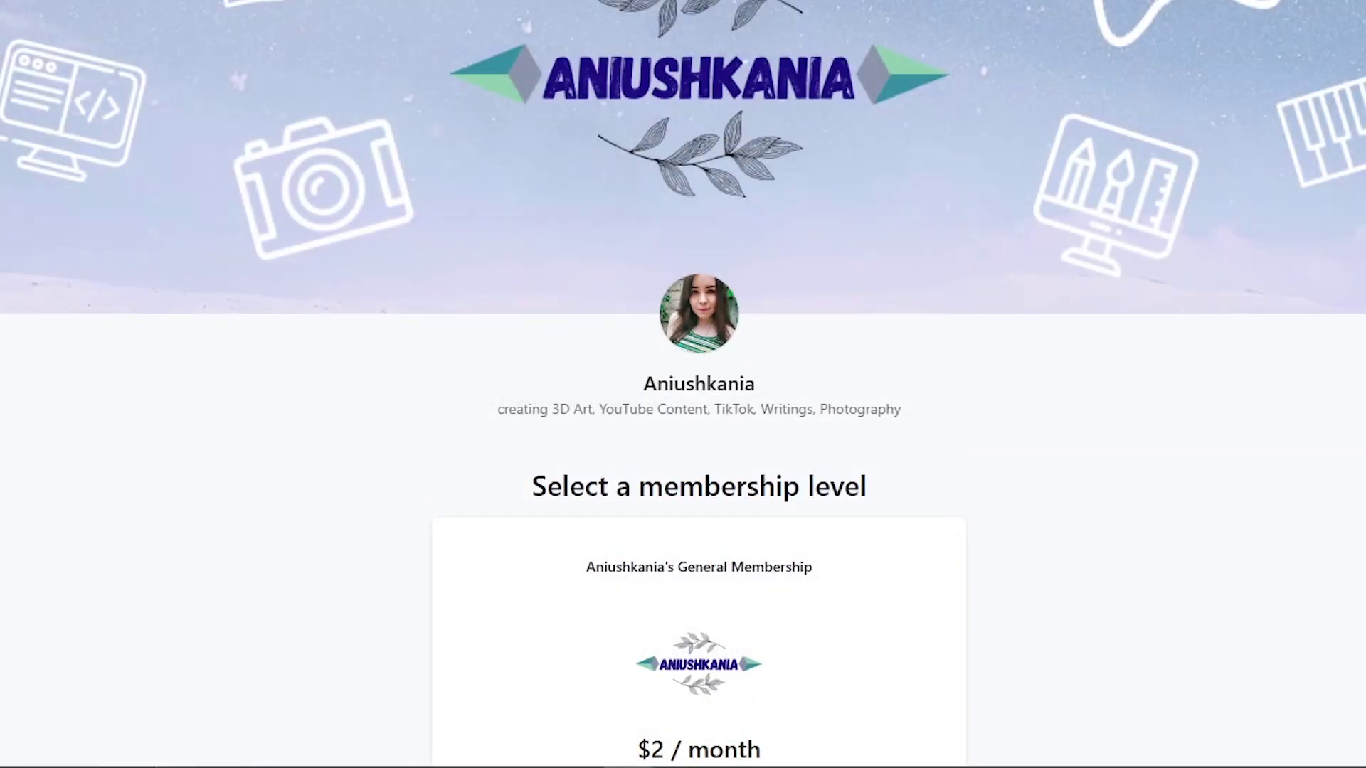
scroll(683, 385, "down", 1)
scroll(683, 384, "down", 2)
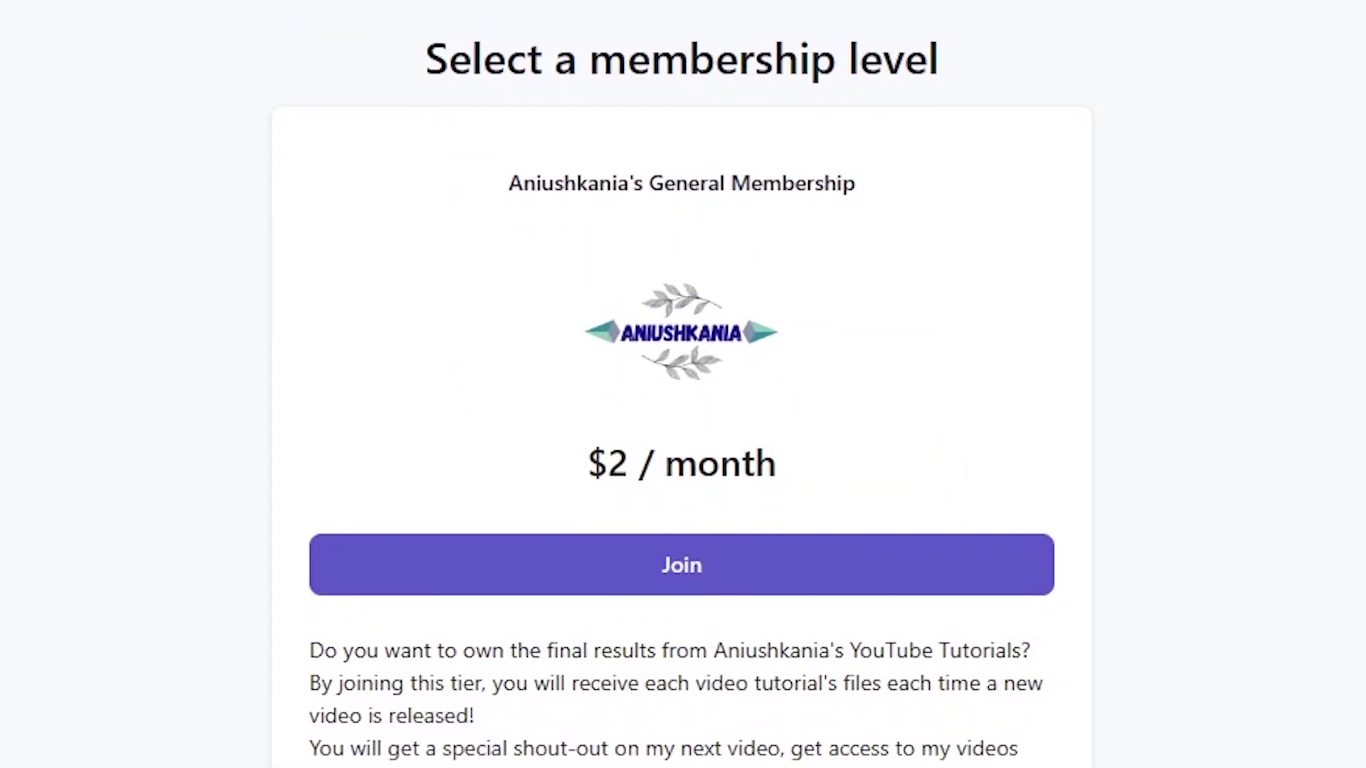
scroll(682, 385, "down", 1)
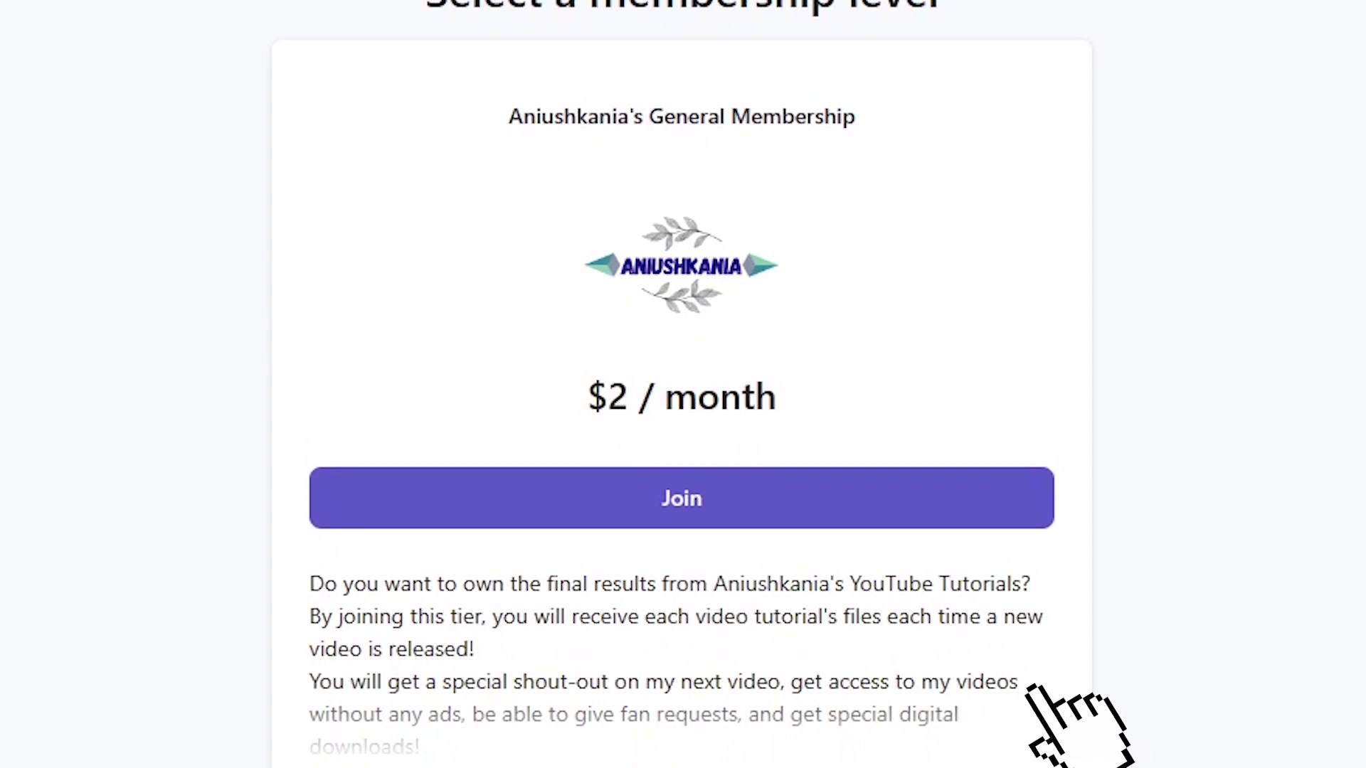